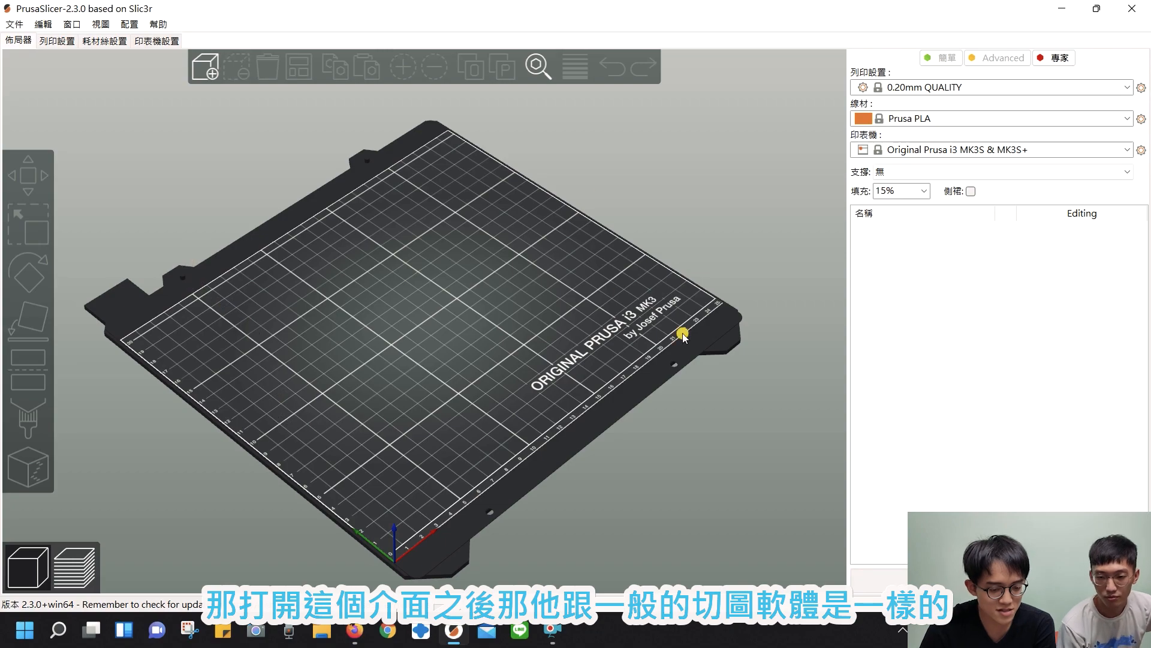
pyautogui.moveTo(683, 334); pyautogui.dragTo(639, 337)
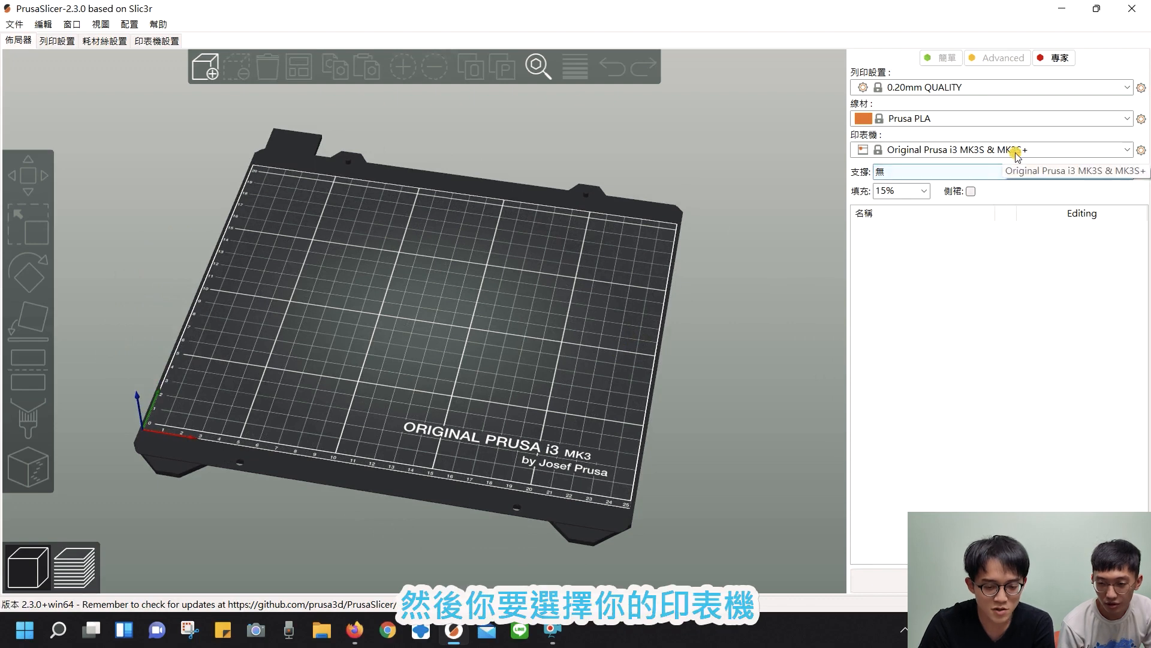
pyautogui.click(941, 150)
pyautogui.click(942, 151)
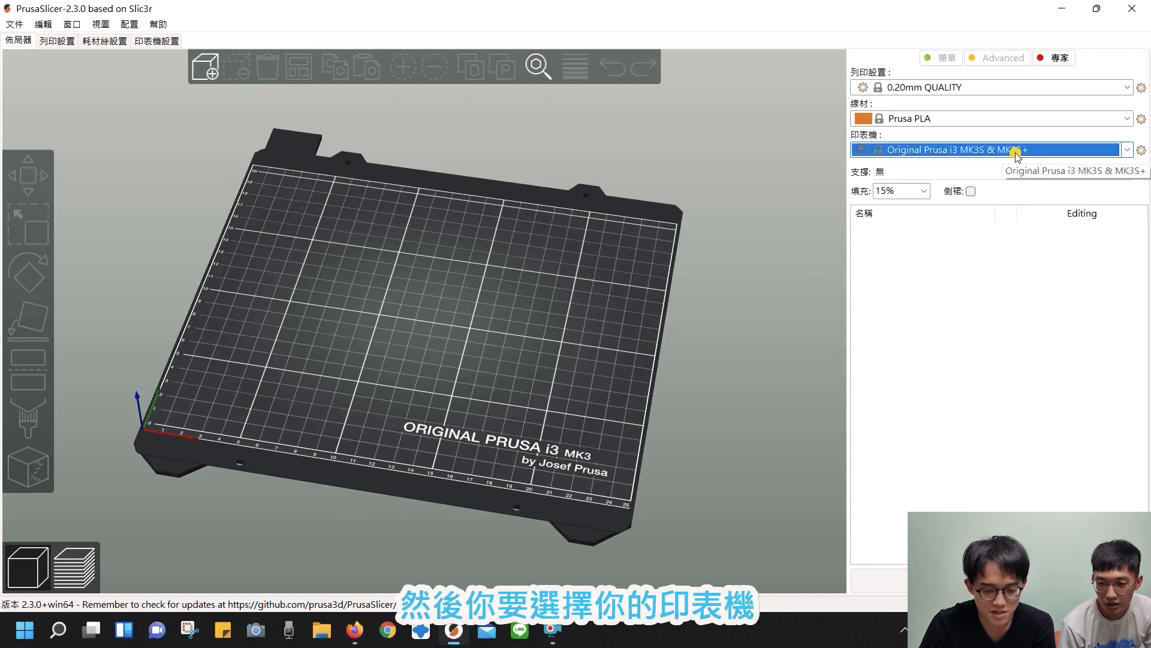
pyautogui.click(1010, 120)
pyautogui.click(1010, 122)
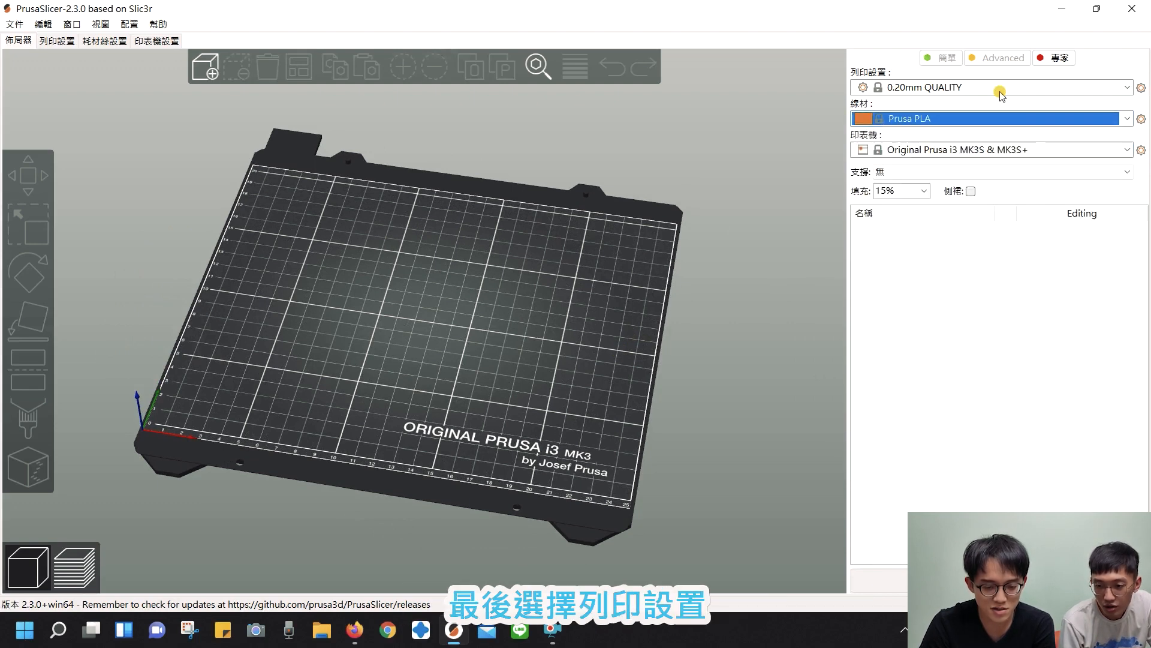
pyautogui.click(1000, 94)
pyautogui.click(1000, 94)
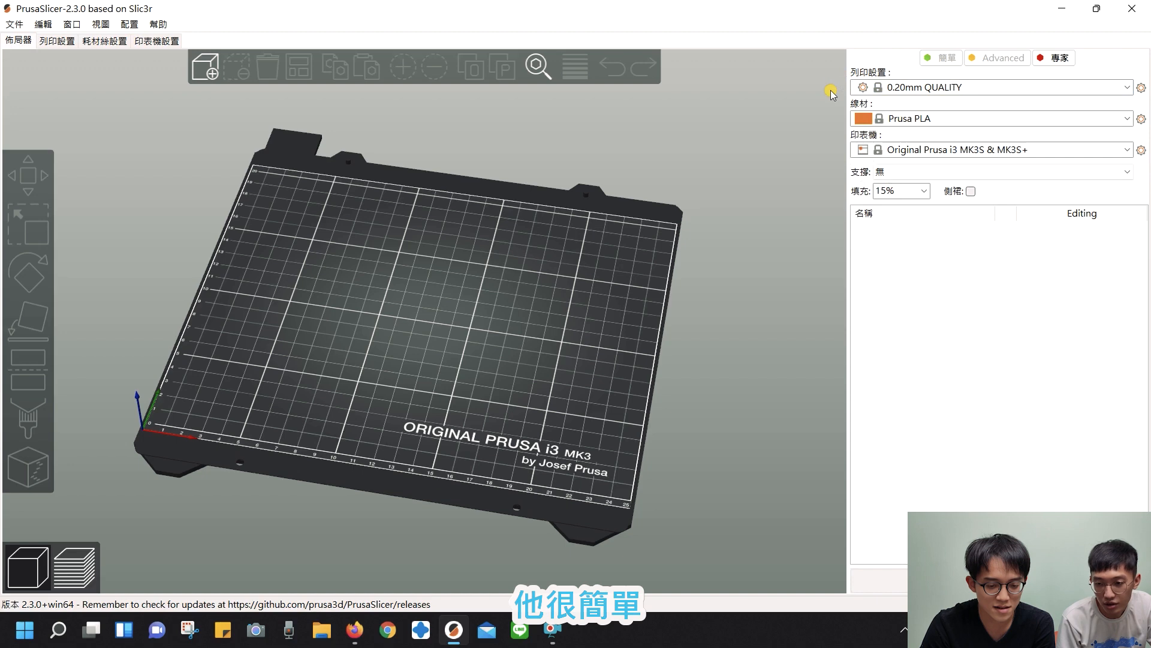
# - Try the Simple and Advanced interface modes and return to Expert mode
pyautogui.click(936, 57)
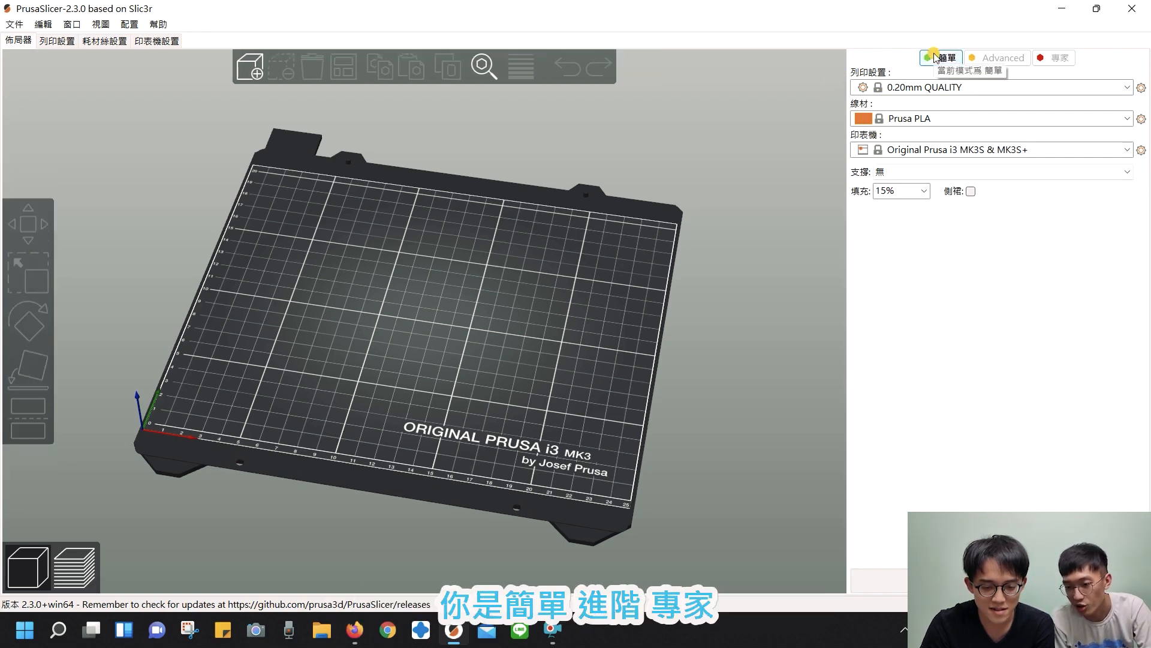
pyautogui.click(989, 60)
pyautogui.click(1055, 61)
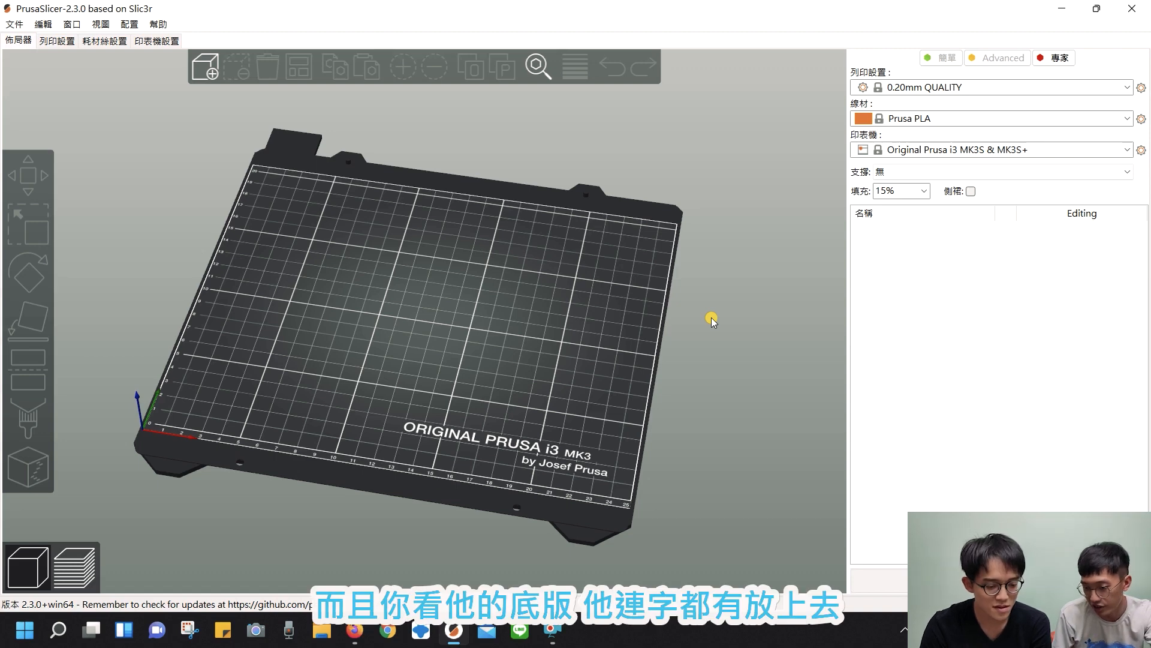
# - Select the Snapaker 2.0 A350 printer preset and the Snapaker 2.0 A350_PLA filament preset
pyautogui.moveTo(750, 404); pyautogui.dragTo(766, 416)
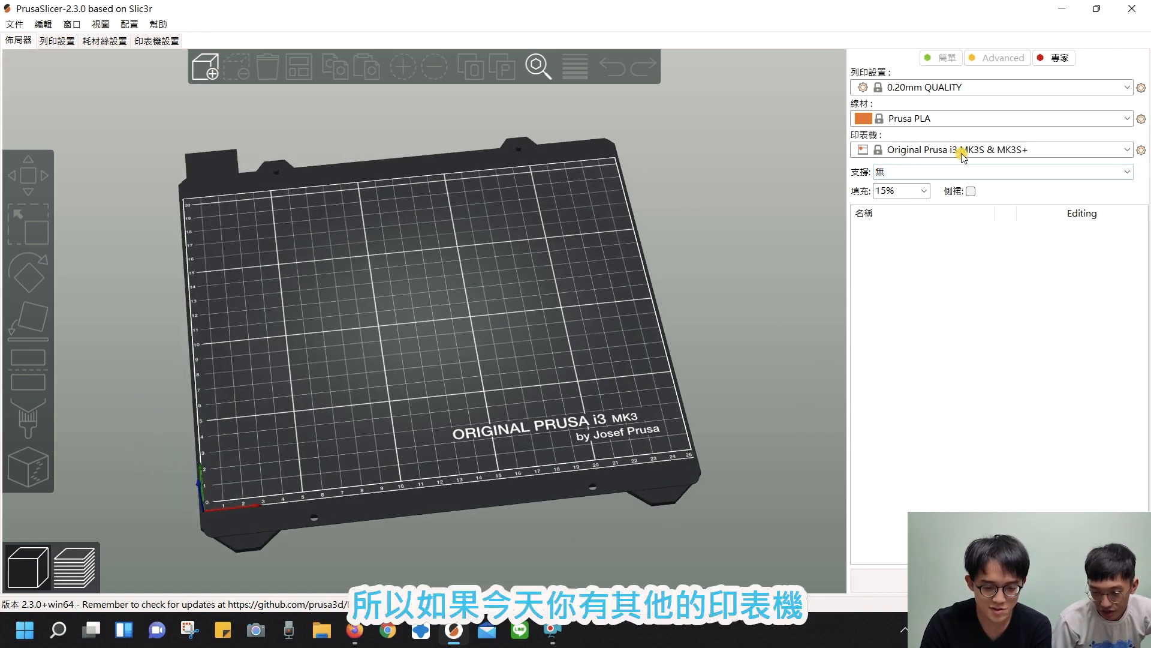
pyautogui.click(990, 151)
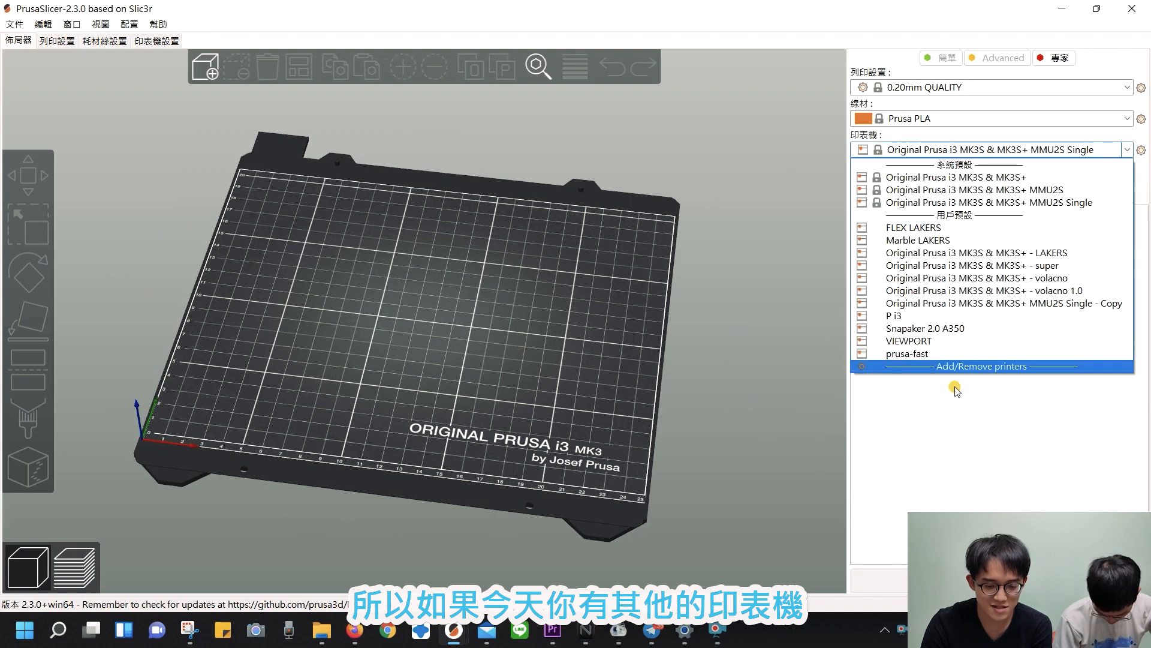
pyautogui.click(946, 329)
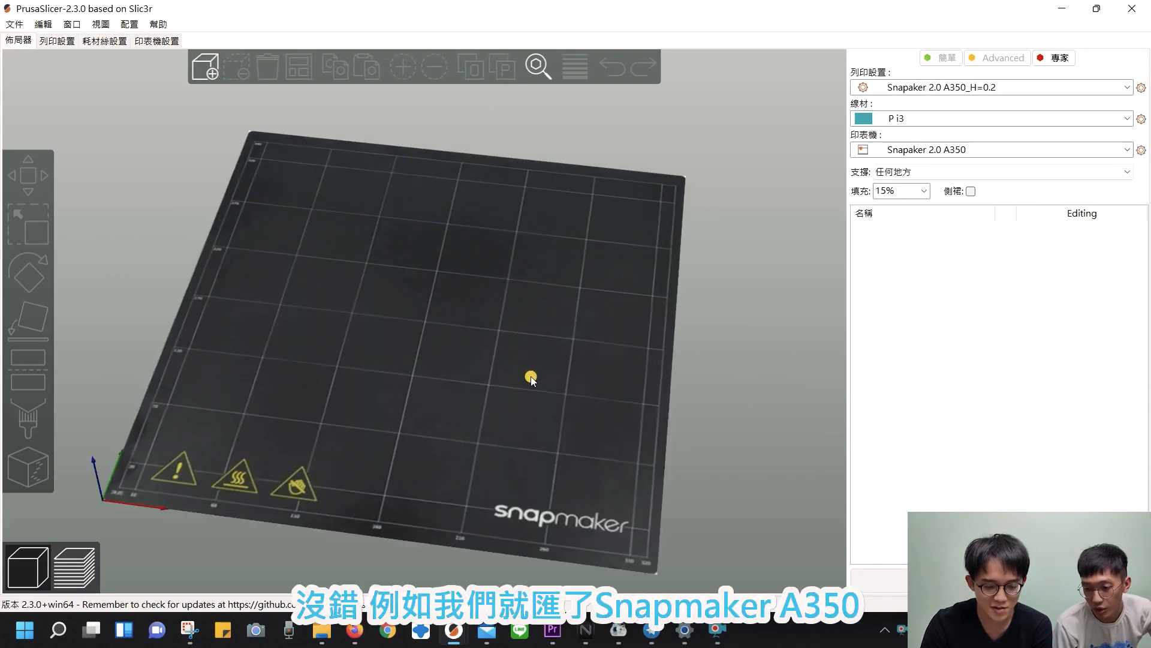
pyautogui.moveTo(528, 376); pyautogui.dragTo(580, 369)
pyautogui.scroll(3, 577, 370)
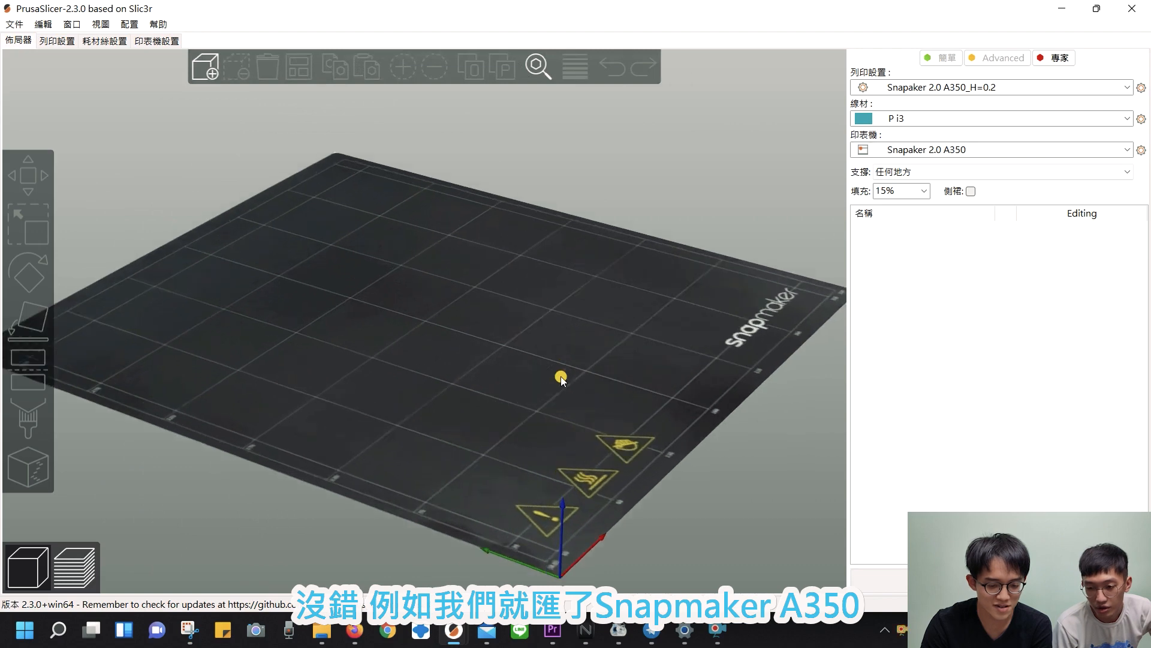
pyautogui.moveTo(703, 385)
pyautogui.mouseDown()
pyautogui.moveTo(656, 397)
pyautogui.moveTo(657, 343)
pyautogui.moveTo(653, 390)
pyautogui.moveTo(643, 393)
pyautogui.moveTo(696, 384)
pyautogui.mouseUp()
pyautogui.click(933, 120)
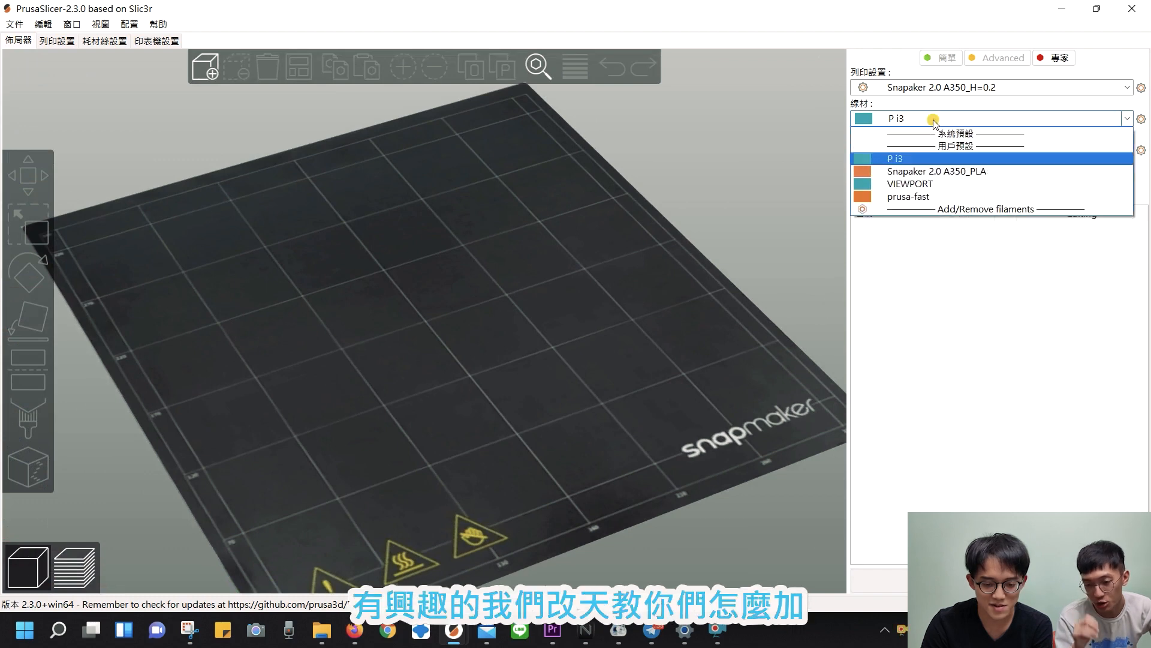
pyautogui.click(935, 172)
pyautogui.moveTo(749, 300); pyautogui.dragTo(703, 307)
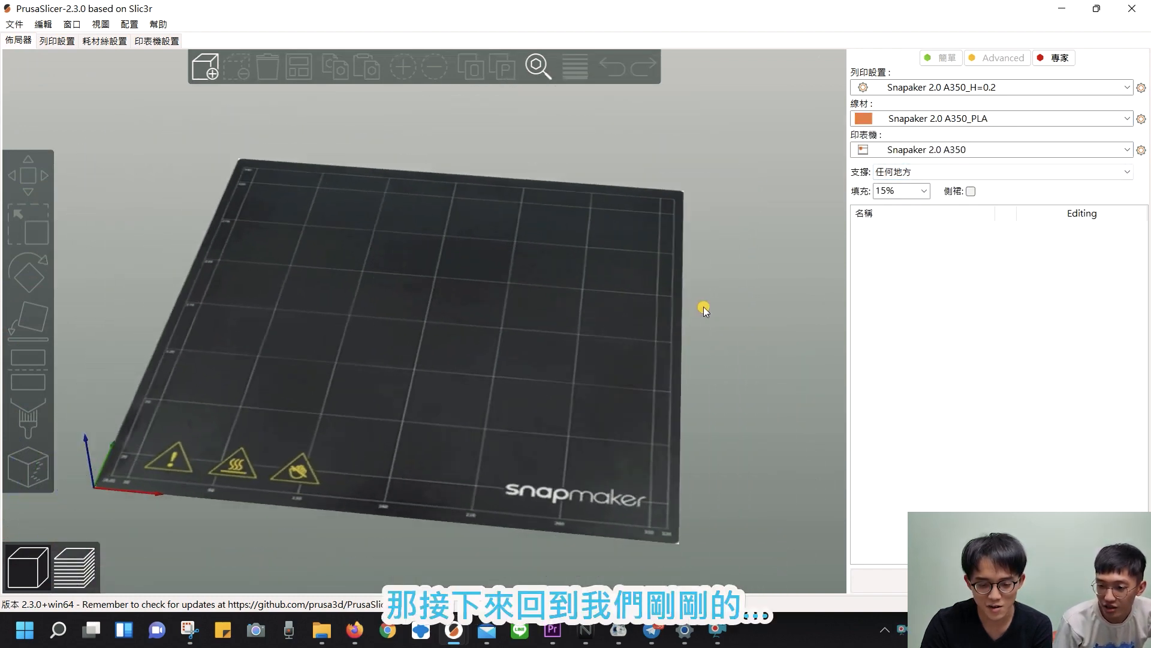
# - Set the printer to the system preset Original Prusa i3 MK3S & MK3S+ MMU2S Single
pyautogui.click(971, 151)
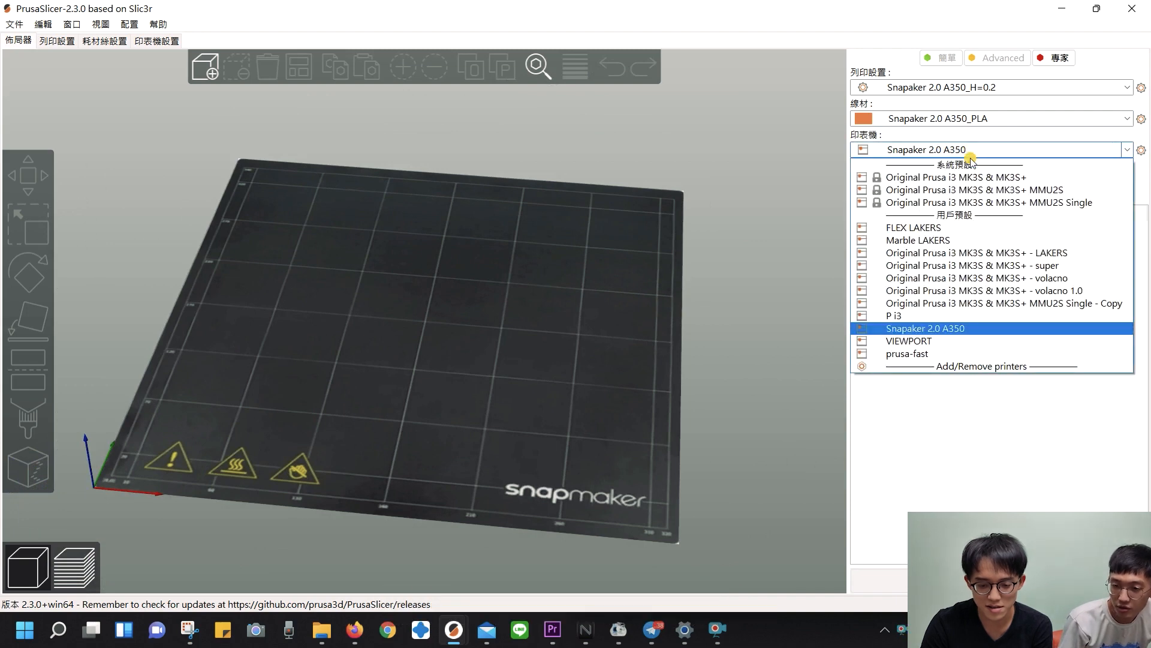
pyautogui.click(989, 202)
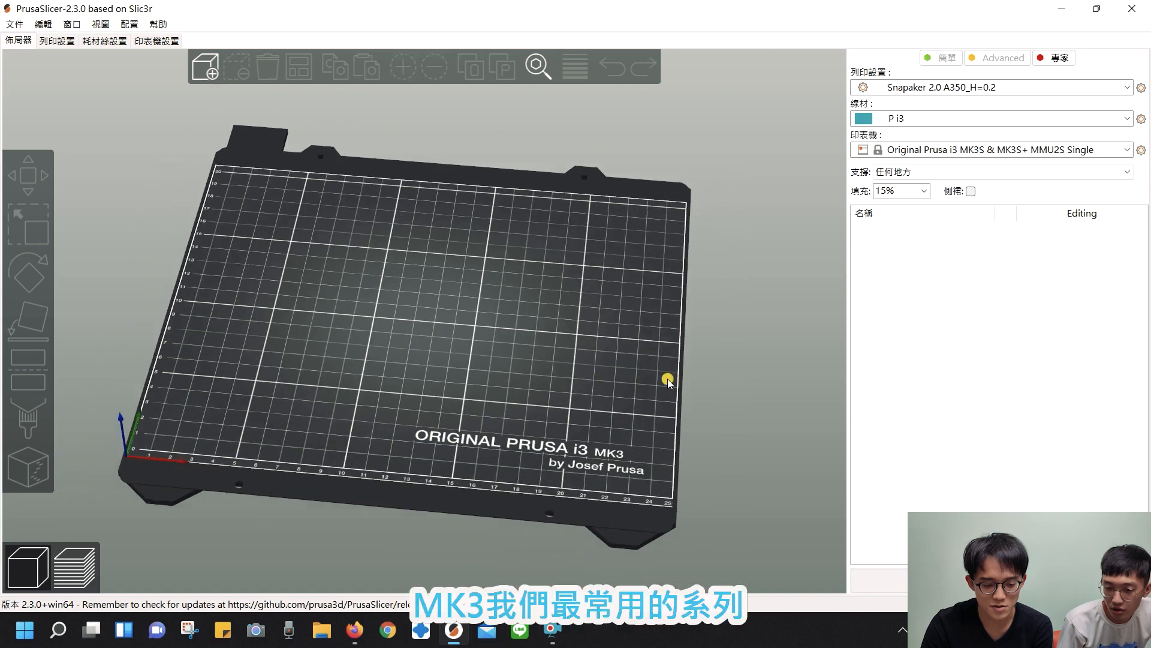
pyautogui.moveTo(689, 414)
pyautogui.mouseDown()
pyautogui.moveTo(686, 395)
pyautogui.moveTo(689, 415)
pyautogui.mouseUp()
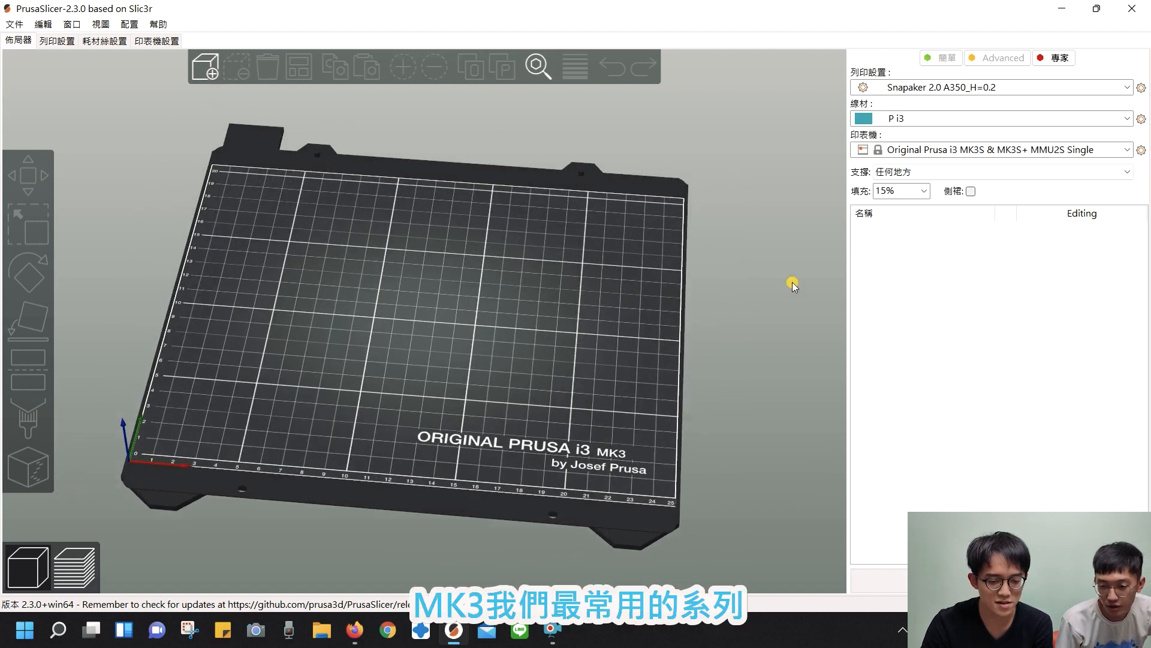
# - Set the filament to Prusa PLA and the print settings to 0.20mm QUALITY
pyautogui.click(957, 123)
pyautogui.scroll(10, 962, 224)
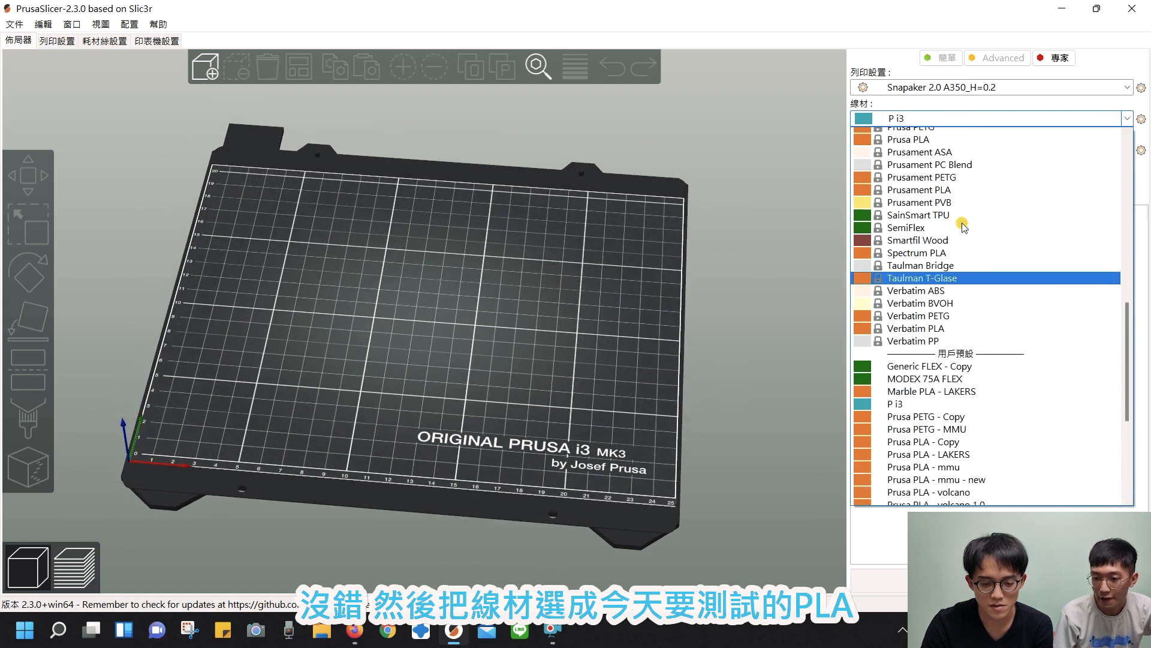
pyautogui.scroll(3, 962, 339)
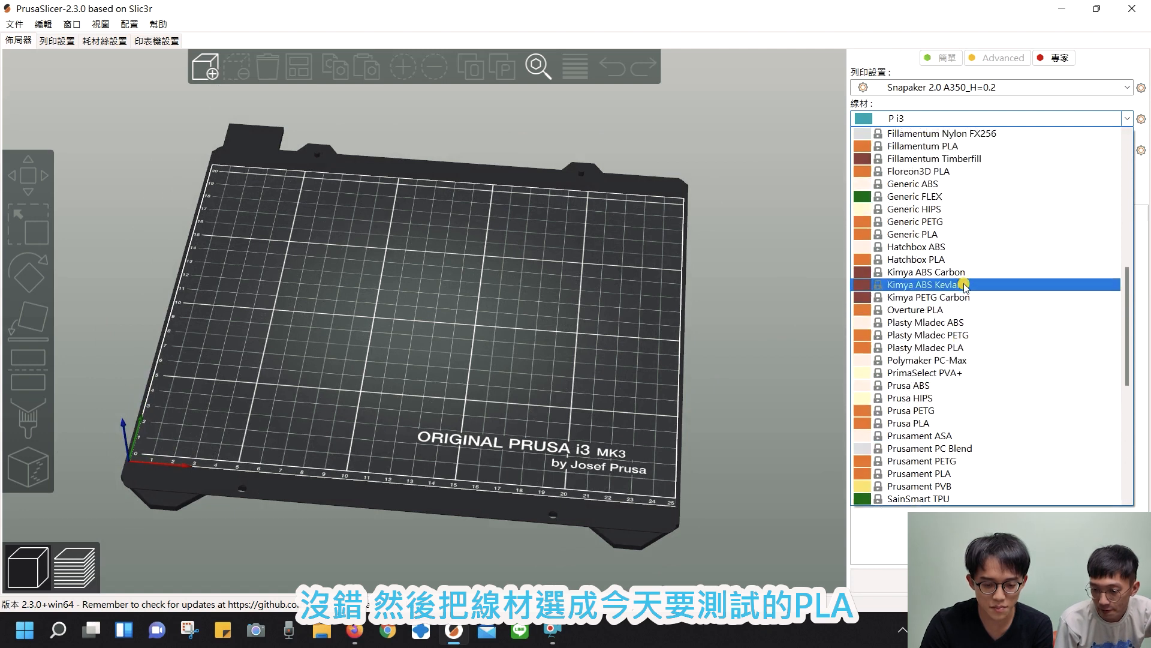
pyautogui.scroll(6, 977, 207)
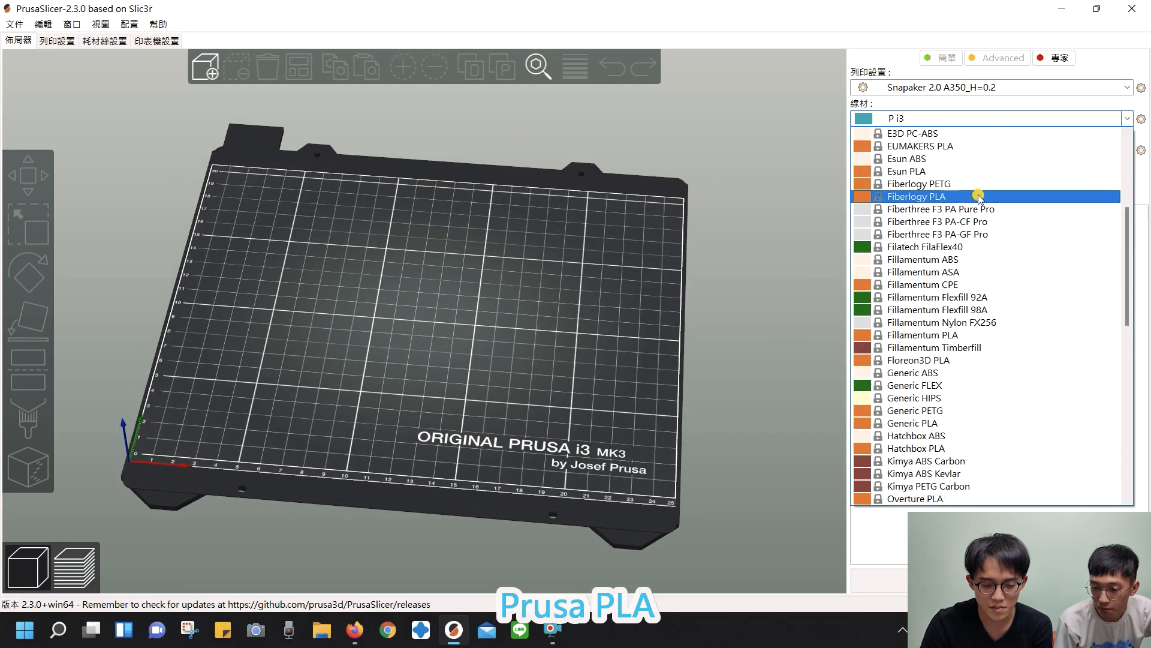
pyautogui.scroll(2, 979, 204)
pyautogui.click(946, 443)
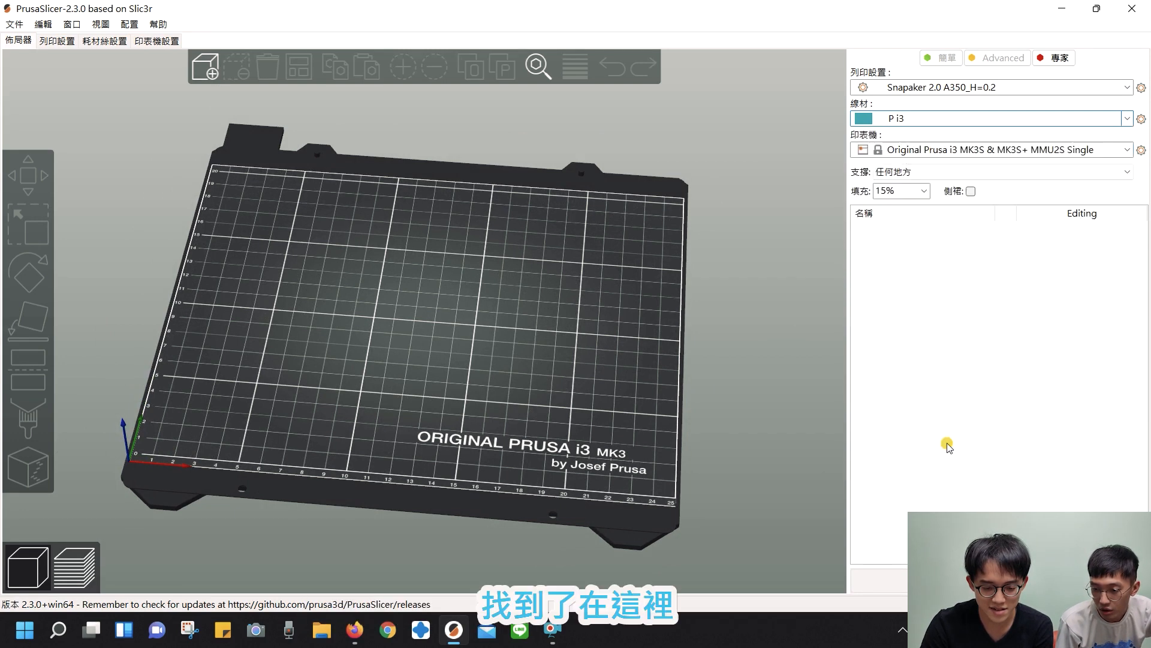
pyautogui.click(992, 87)
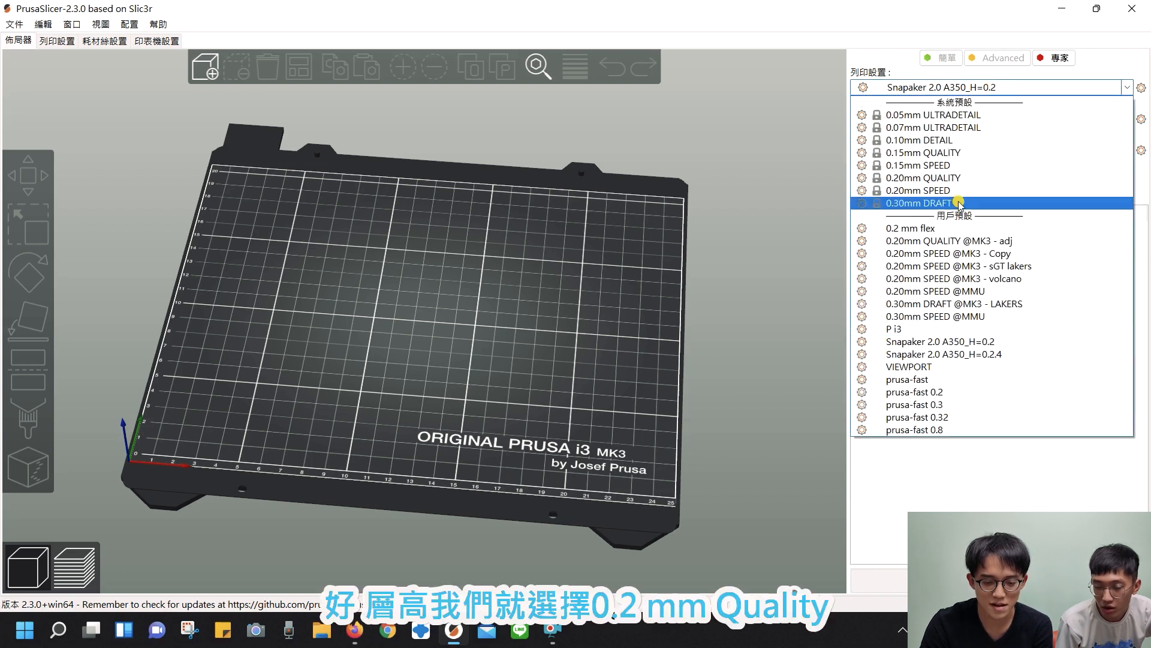
pyautogui.click(931, 178)
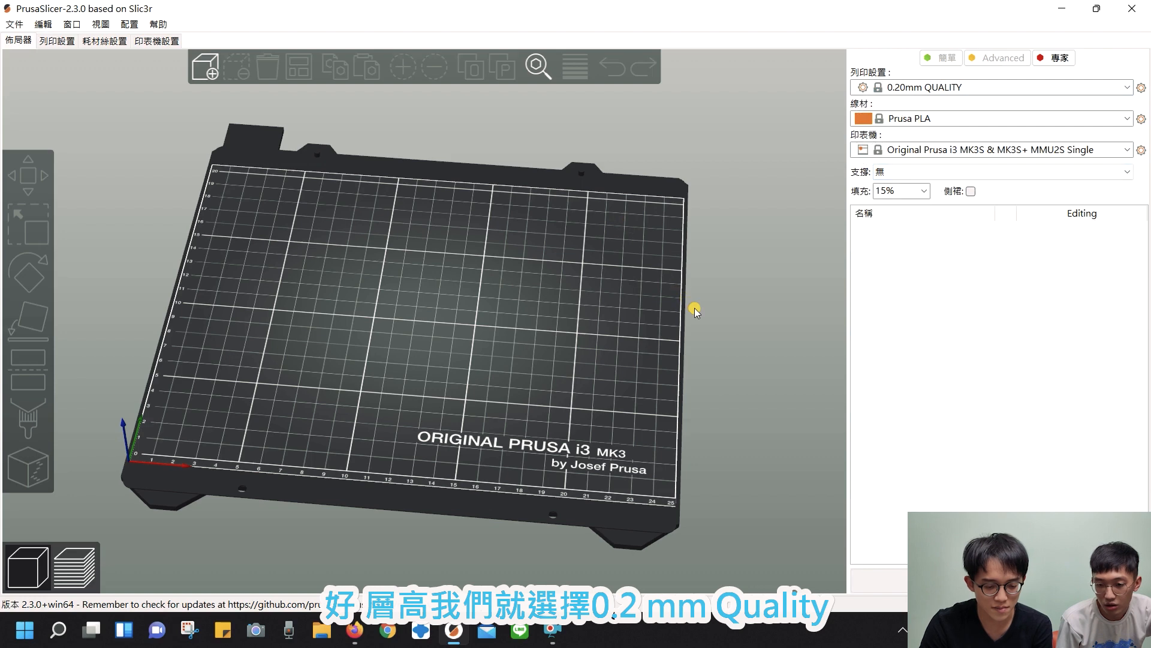
# - Import the license plate model NTU-1928.stl from the desktop onto the print bed
pyautogui.click(210, 67)
pyautogui.click(77, 142)
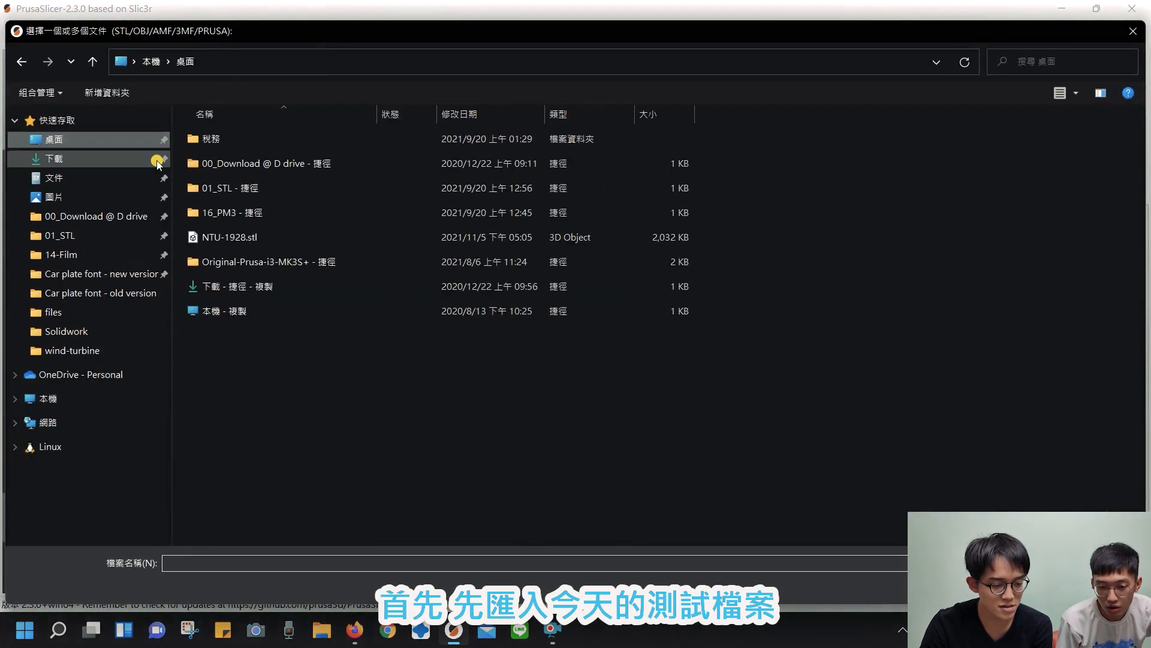
pyautogui.doubleClick(280, 240)
pyautogui.scroll(12, 389, 350)
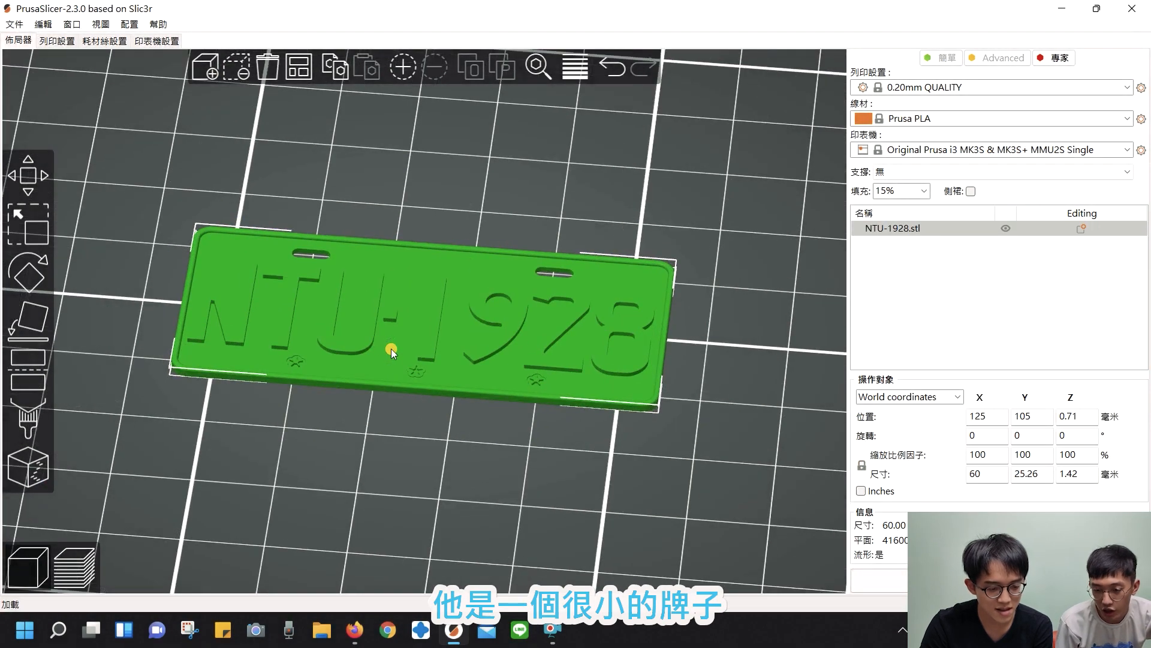
pyautogui.moveTo(411, 450)
pyautogui.mouseDown()
pyautogui.moveTo(419, 470)
pyautogui.moveTo(422, 380)
pyautogui.moveTo(412, 470)
pyautogui.moveTo(404, 445)
pyautogui.mouseUp()
pyautogui.scroll(-2, 413, 459)
pyautogui.scroll(-2, 412, 470)
pyautogui.scroll(-2, 412, 470)
pyautogui.scroll(-2, 404, 445)
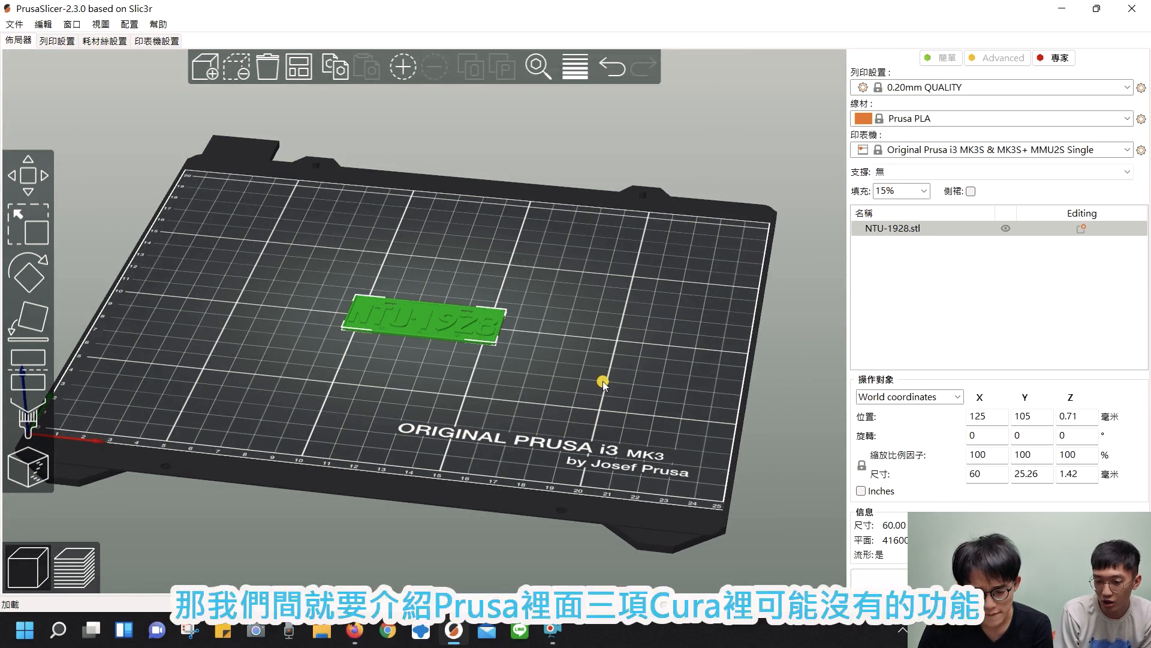
# - Slice the license plate model and examine its sliced preview
pyautogui.scroll(2, 617, 387)
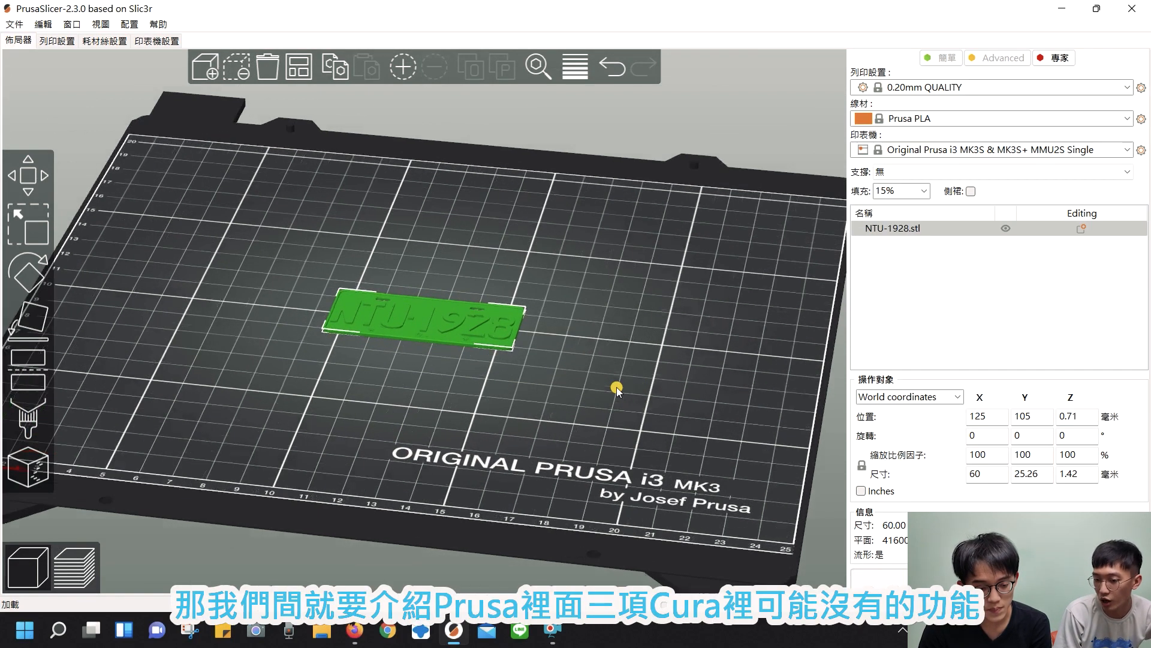
pyautogui.scroll(1, 617, 386)
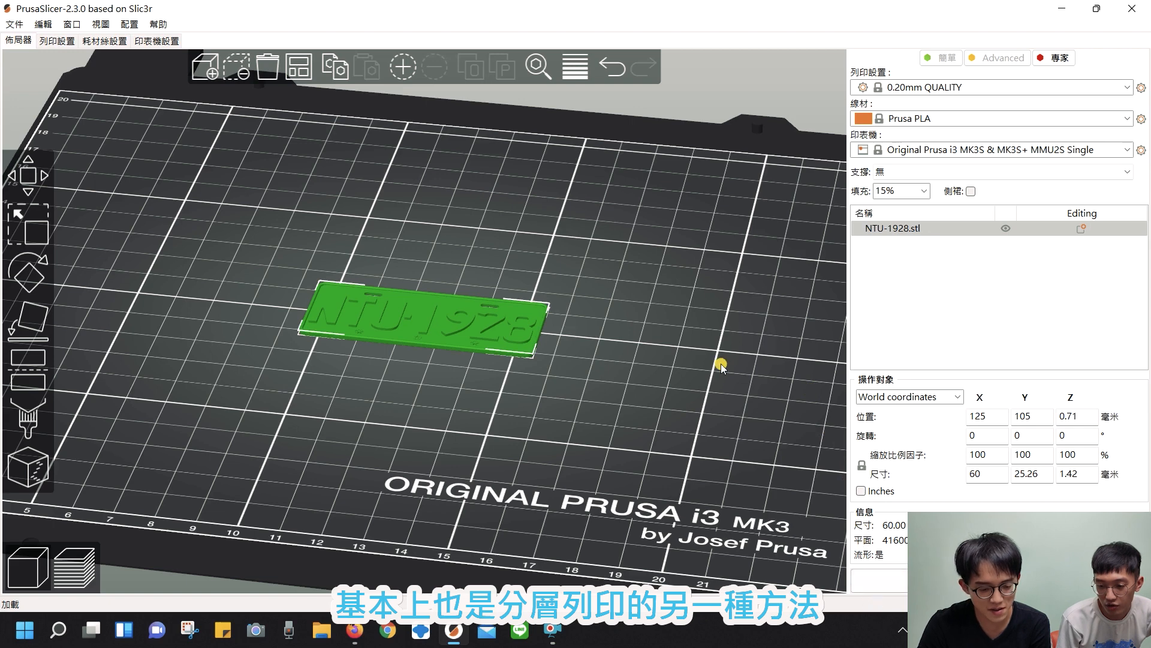
pyautogui.click(883, 585)
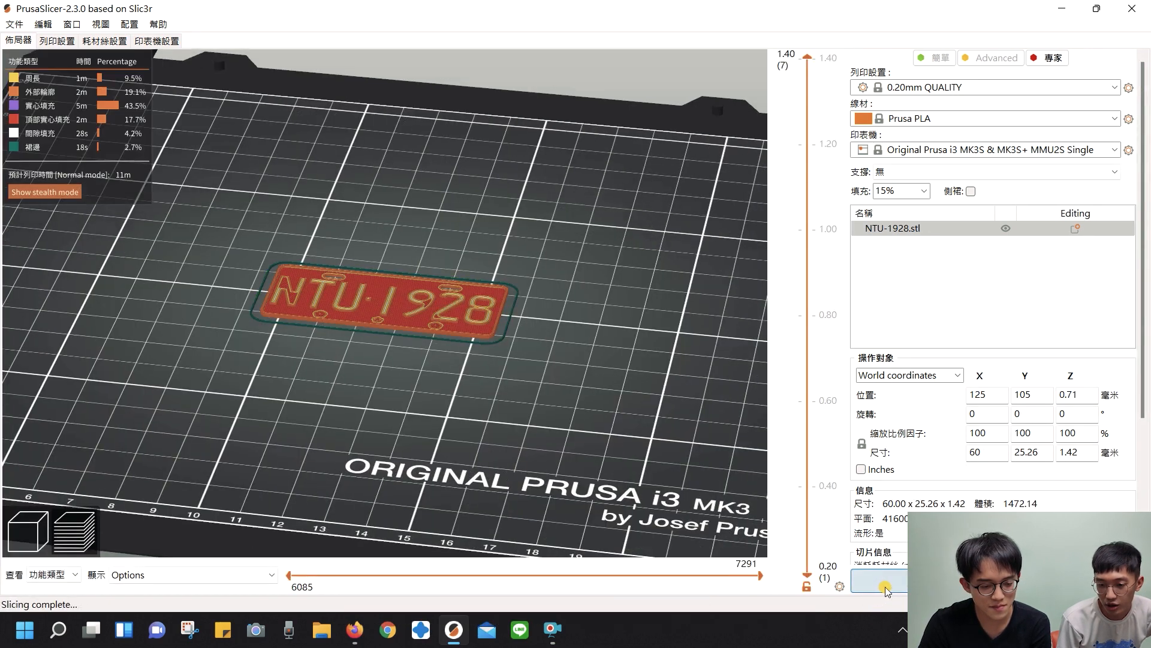
pyautogui.scroll(6, 552, 336)
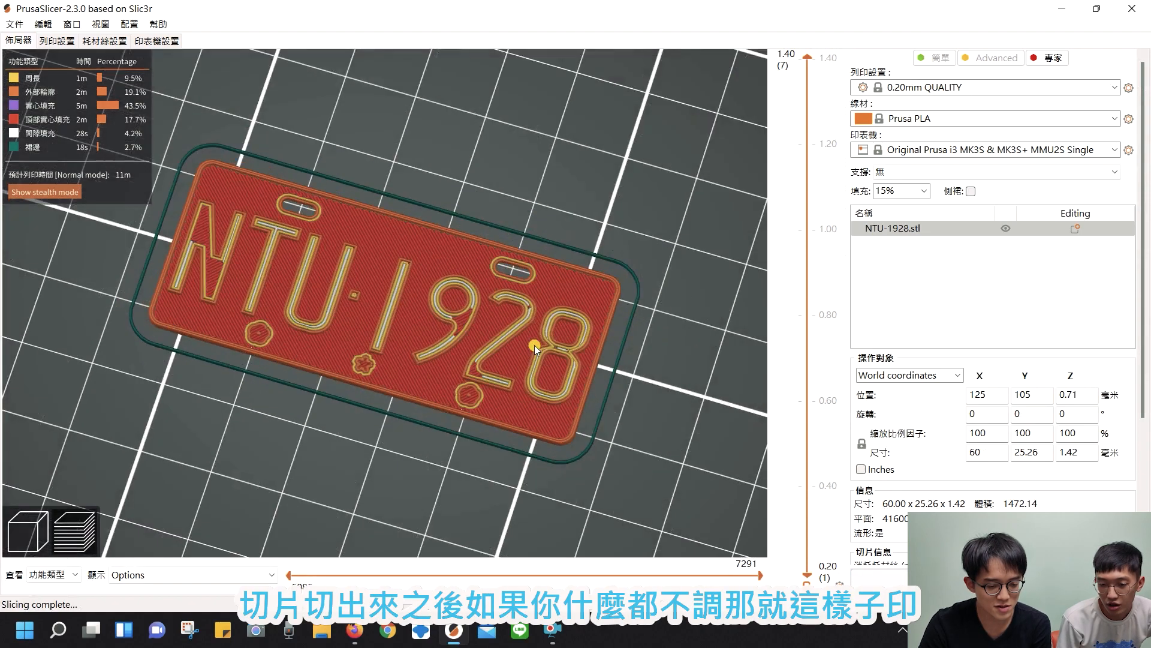
pyautogui.scroll(-1, 535, 344)
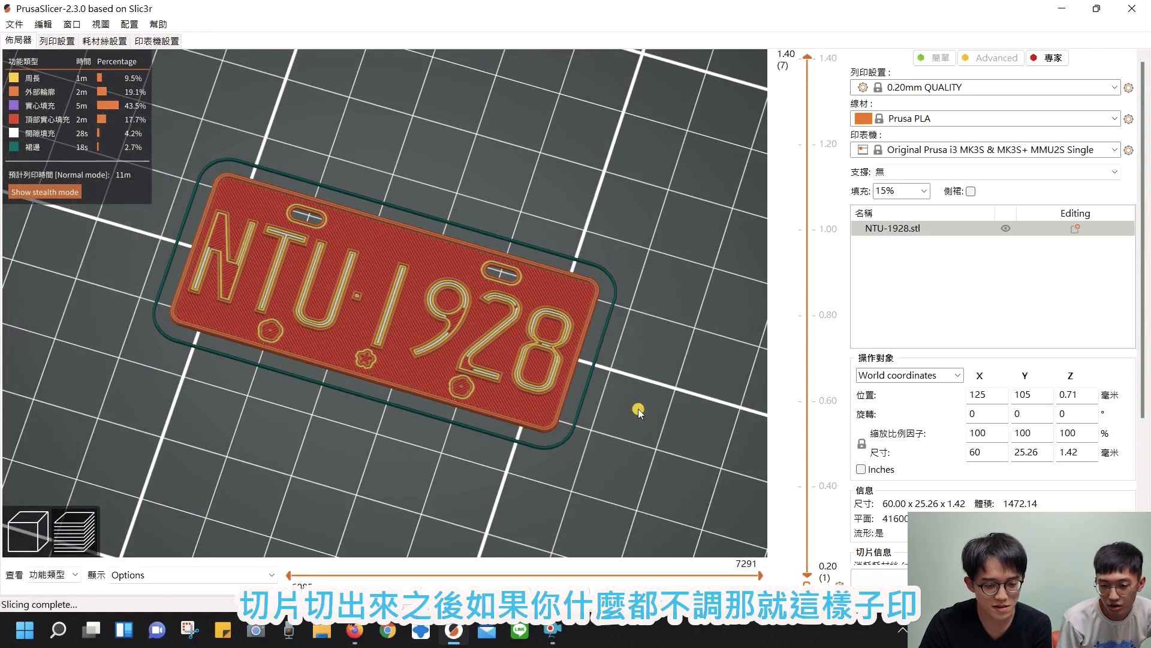
pyautogui.moveTo(638, 409)
pyautogui.mouseDown()
pyautogui.moveTo(642, 329)
pyautogui.moveTo(644, 398)
pyautogui.mouseUp()
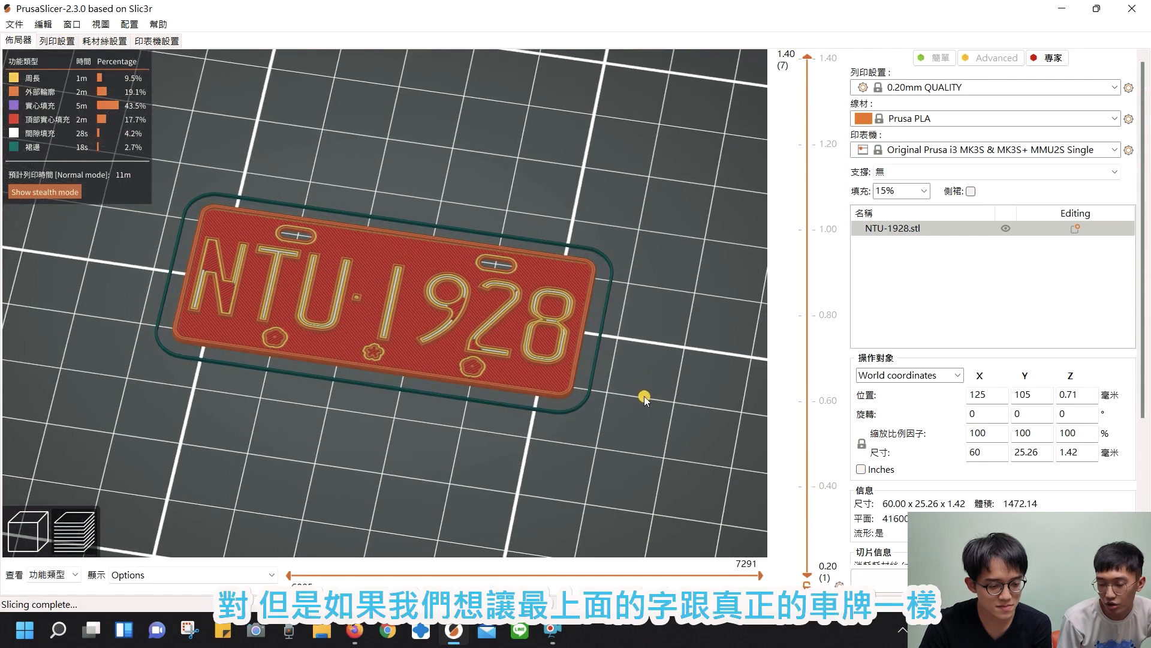
pyautogui.moveTo(548, 389); pyautogui.dragTo(551, 390)
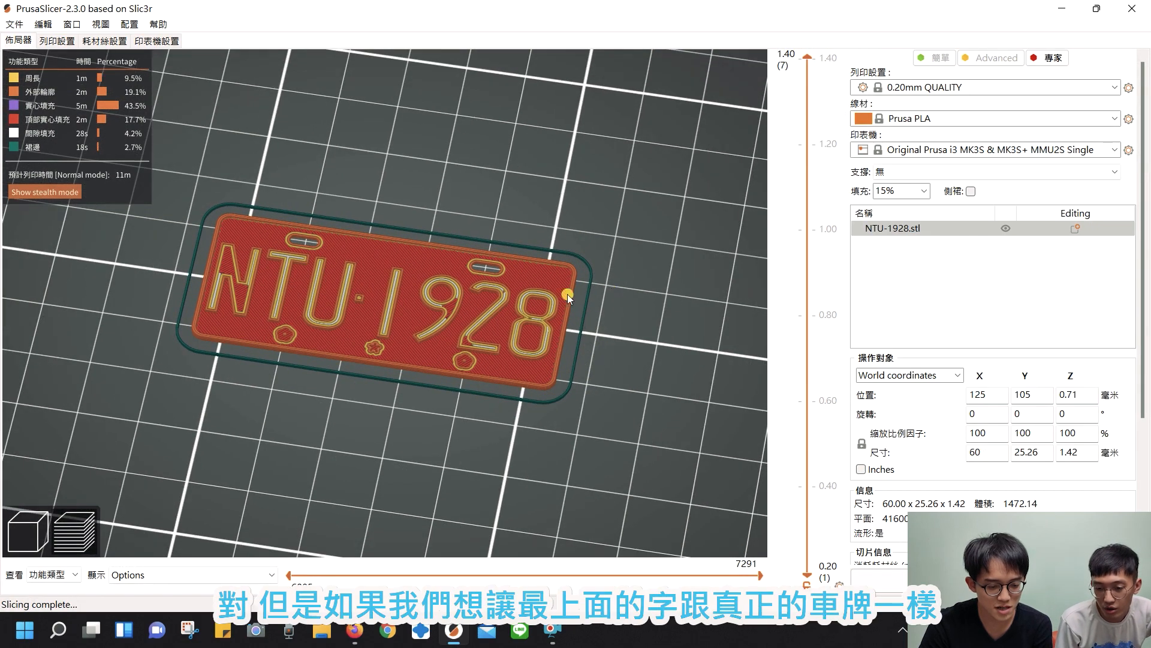
# - Add a color change at the 1.20 mm height (layer 6) and slice the plate again
pyautogui.scroll(3, 264, 309)
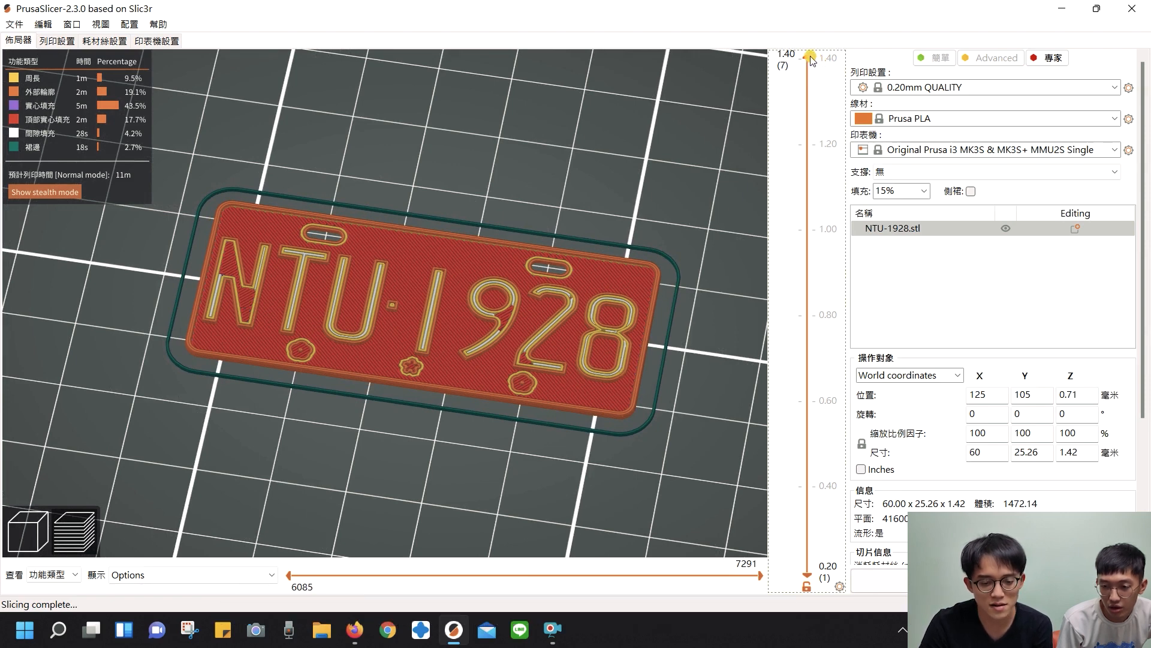
pyautogui.moveTo(808, 60); pyautogui.dragTo(810, 163)
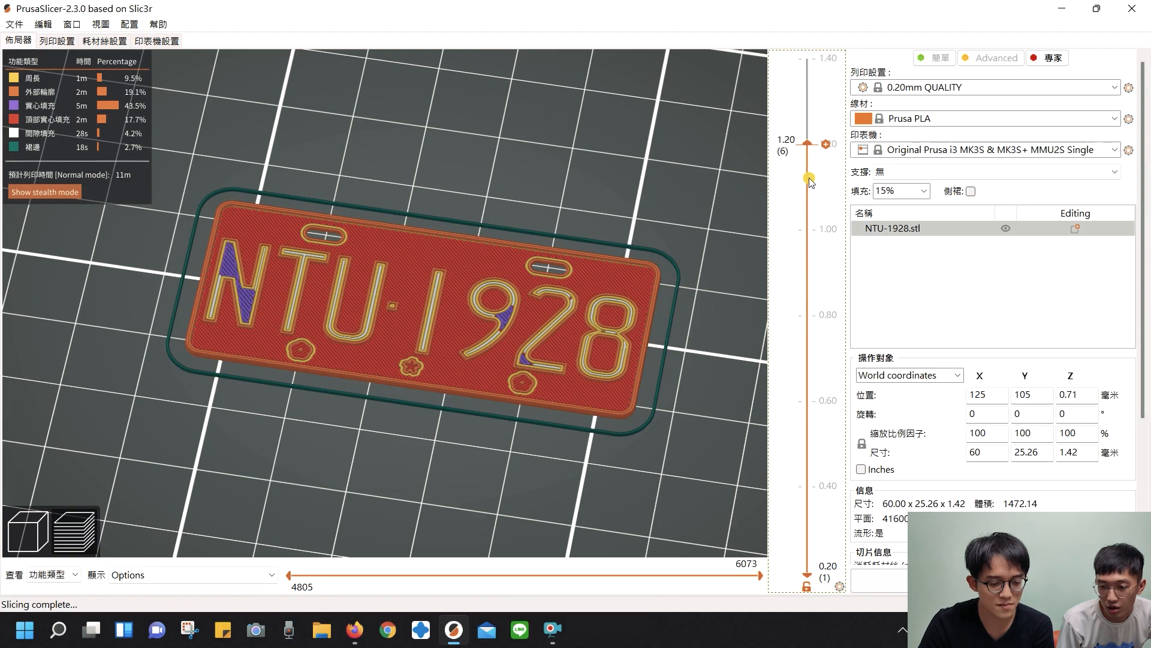
pyautogui.click(827, 145)
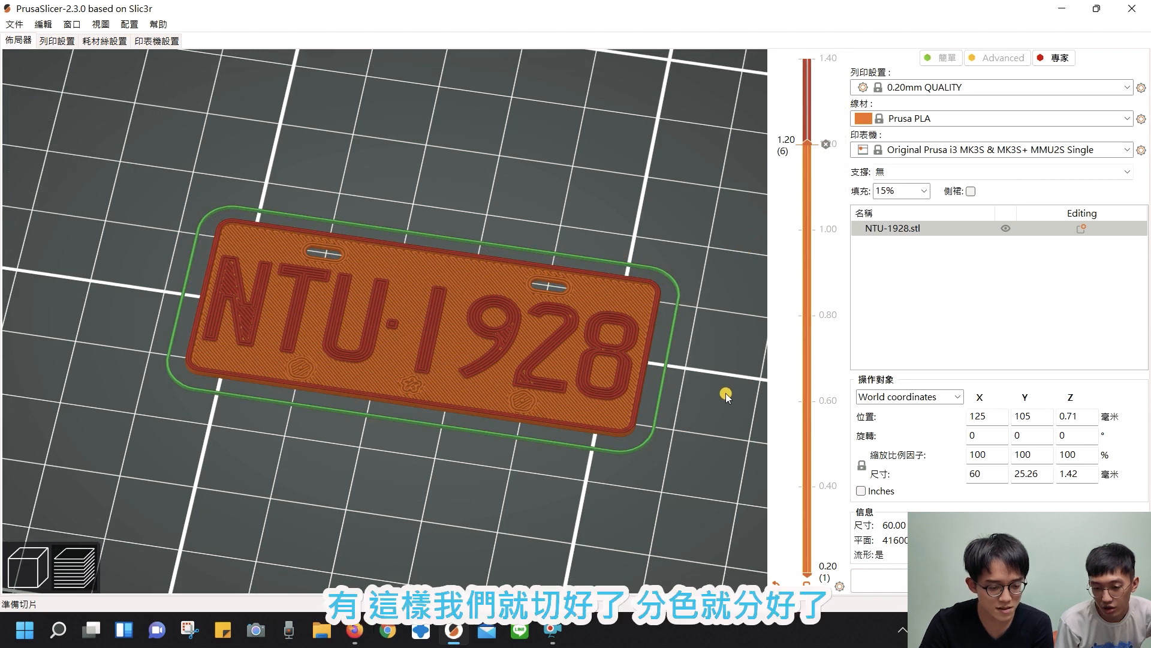
pyautogui.click(874, 584)
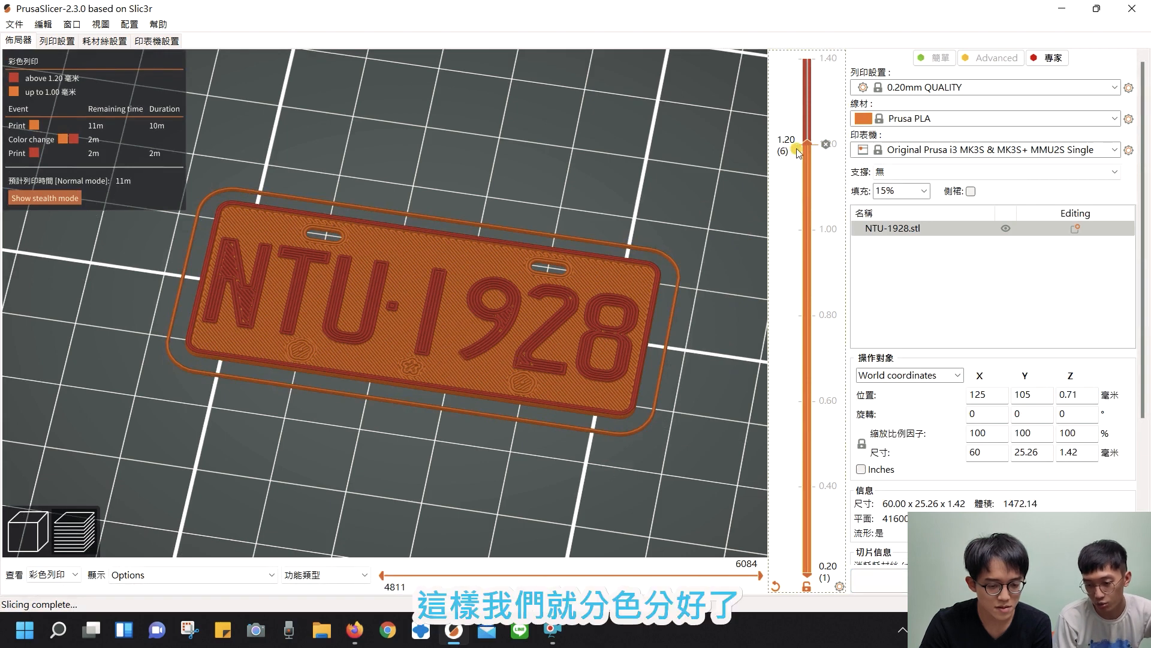
# - Examine the color change in the sliced preview between the 1.20 mm and 1.40 mm layers
pyautogui.moveTo(809, 140); pyautogui.dragTo(809, 26)
pyautogui.moveTo(473, 456); pyautogui.dragTo(447, 436)
pyautogui.scroll(5, 454, 415)
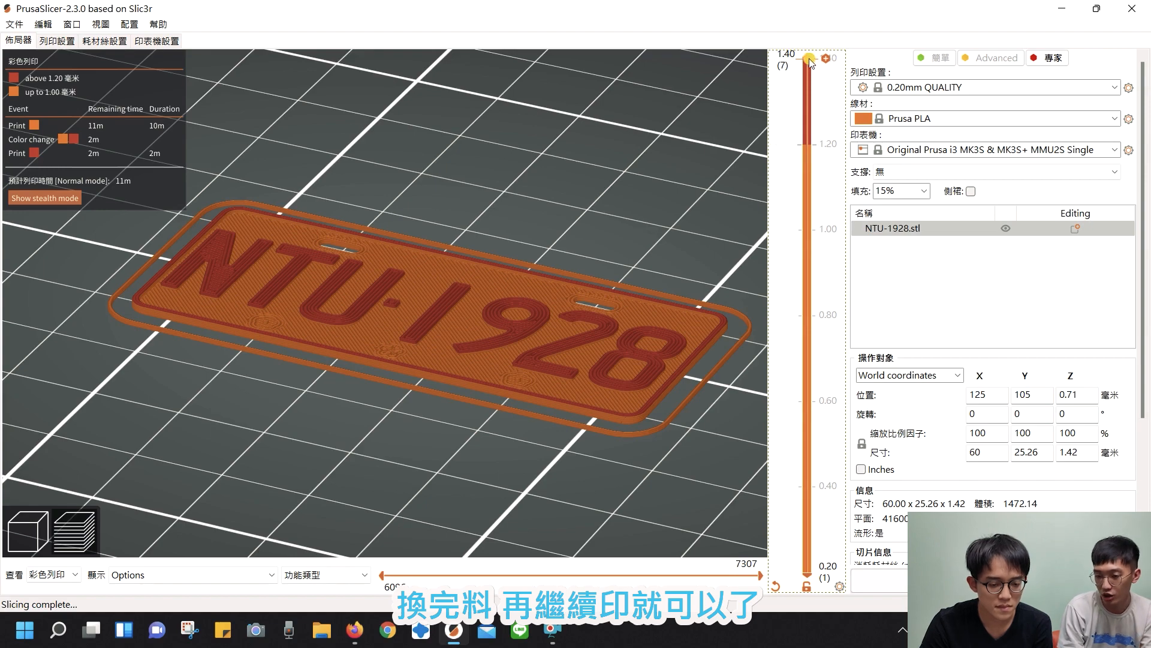
pyautogui.moveTo(810, 61); pyautogui.dragTo(819, 147)
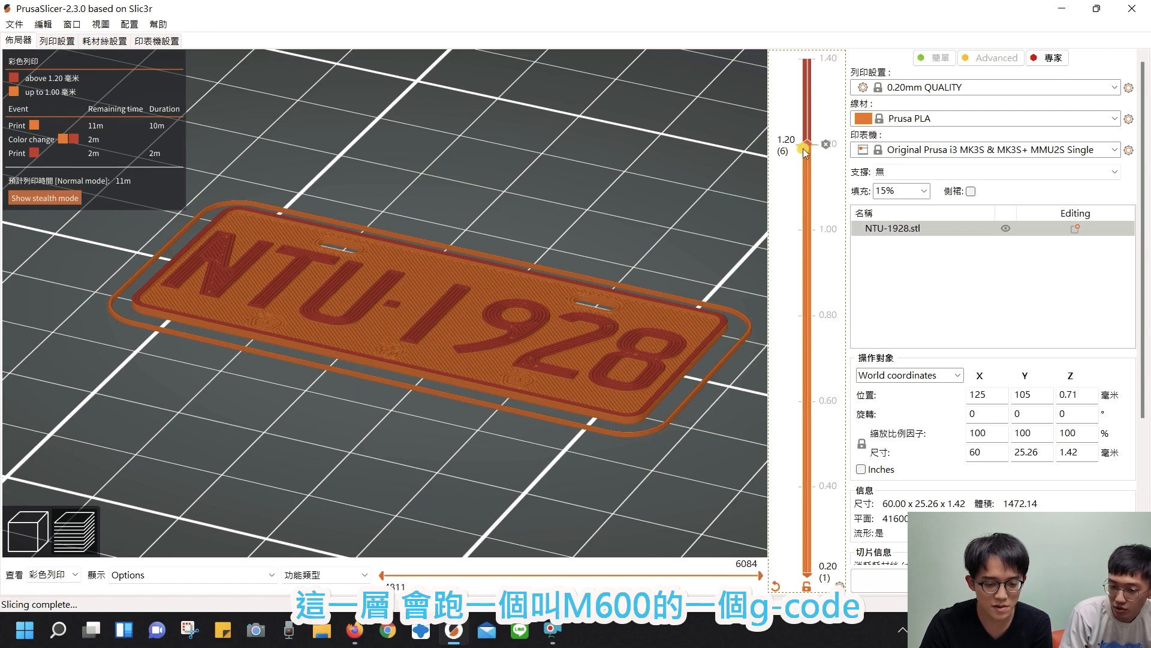
pyautogui.moveTo(808, 144); pyautogui.dragTo(822, 50)
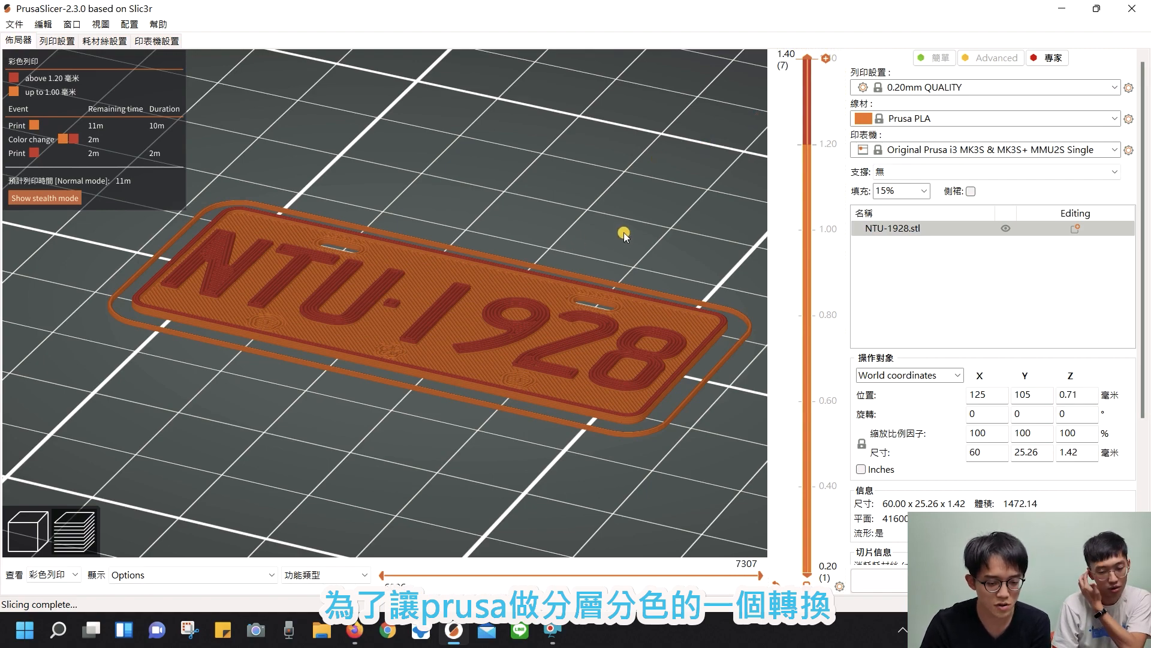
pyautogui.scroll(-1, 664, 222)
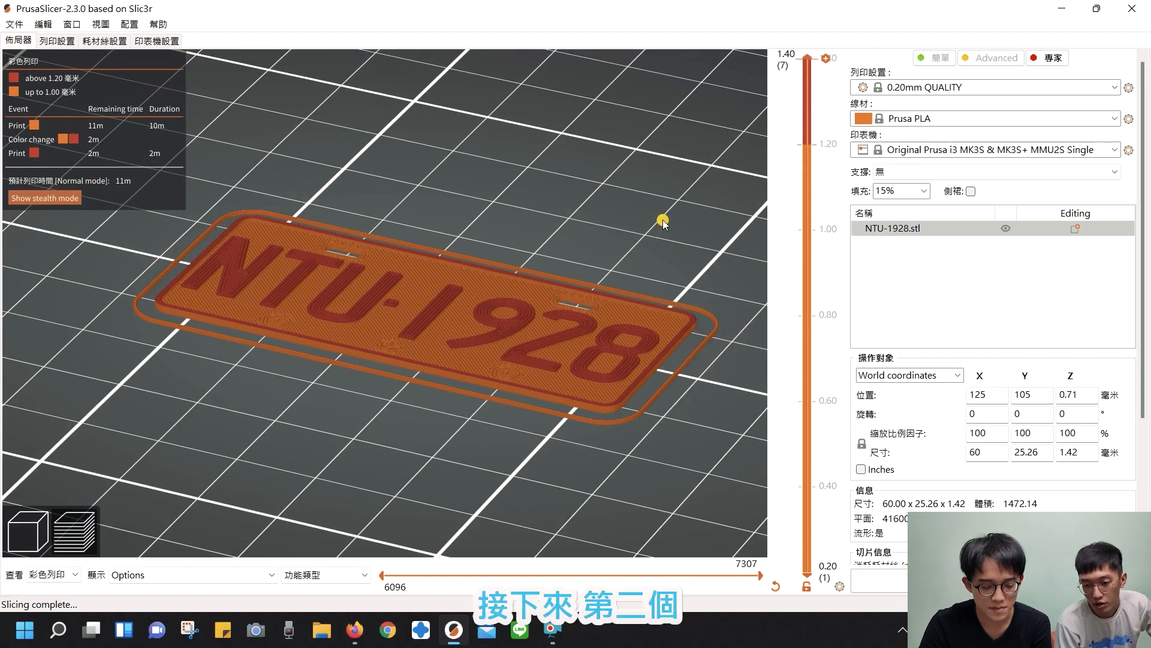
pyautogui.scroll(2, 666, 217)
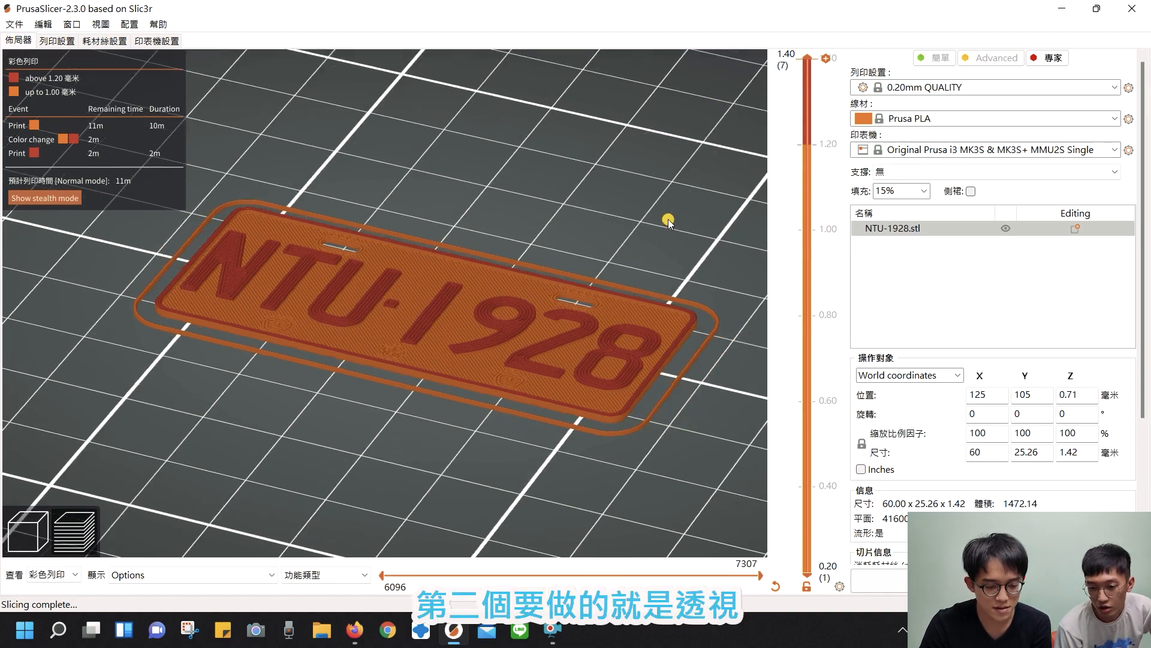
# - Return to the 3D editor and add a generic box modifier to the license plate model
pyautogui.click(38, 534)
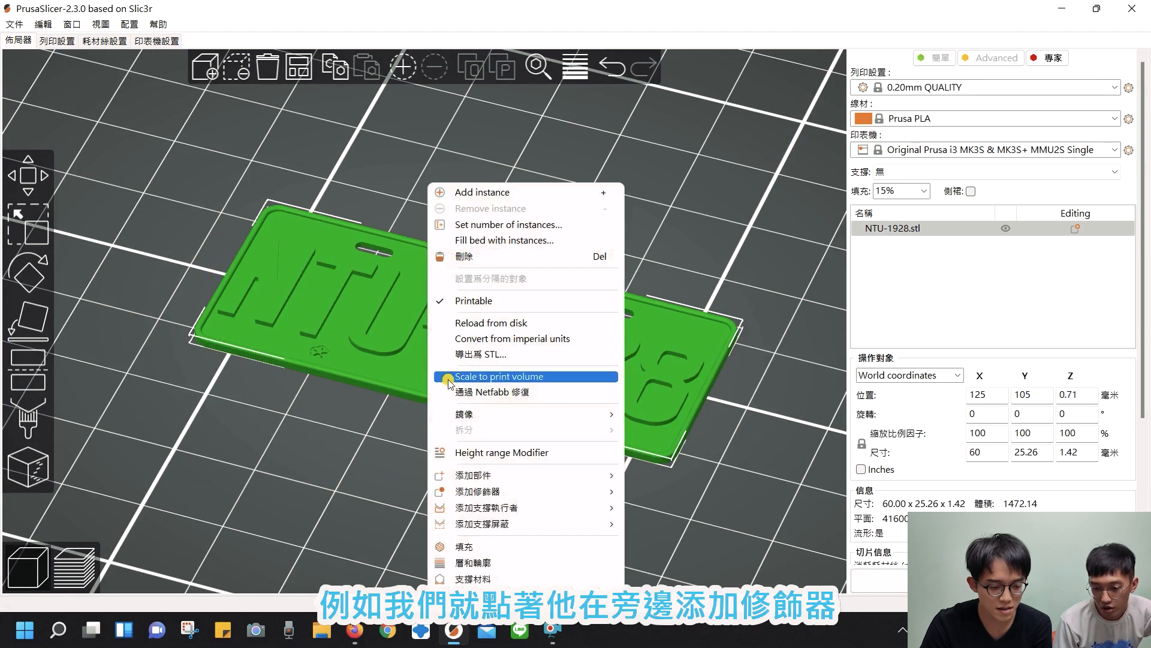
pyautogui.moveTo(559, 481)
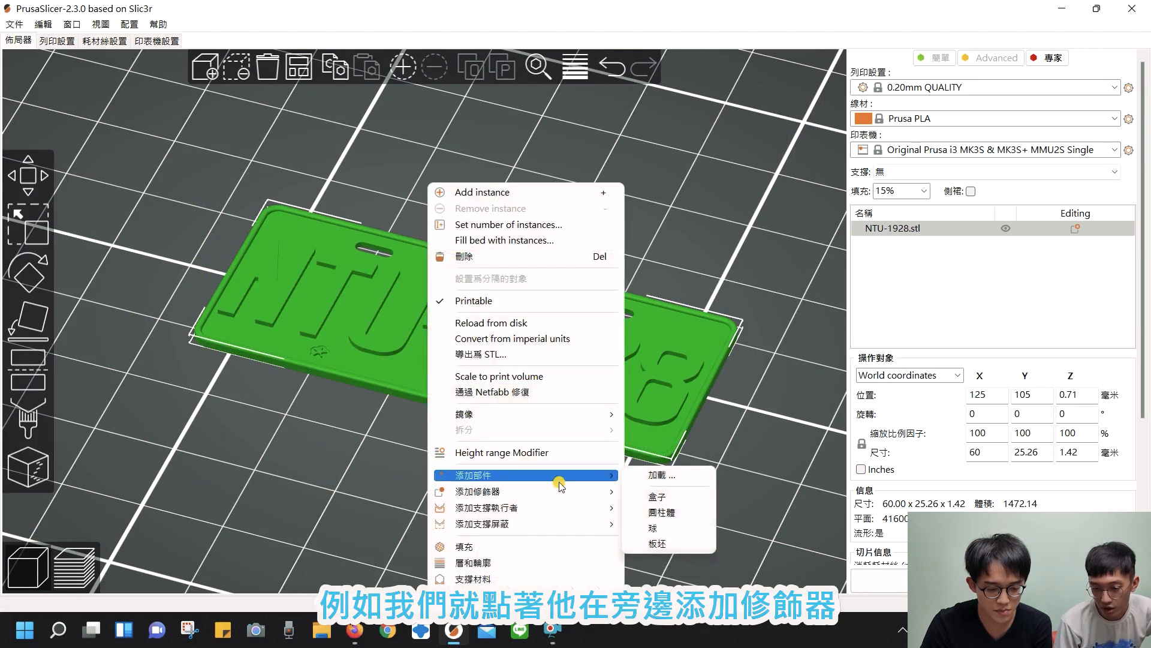
pyautogui.click(686, 514)
pyautogui.scroll(3, 725, 441)
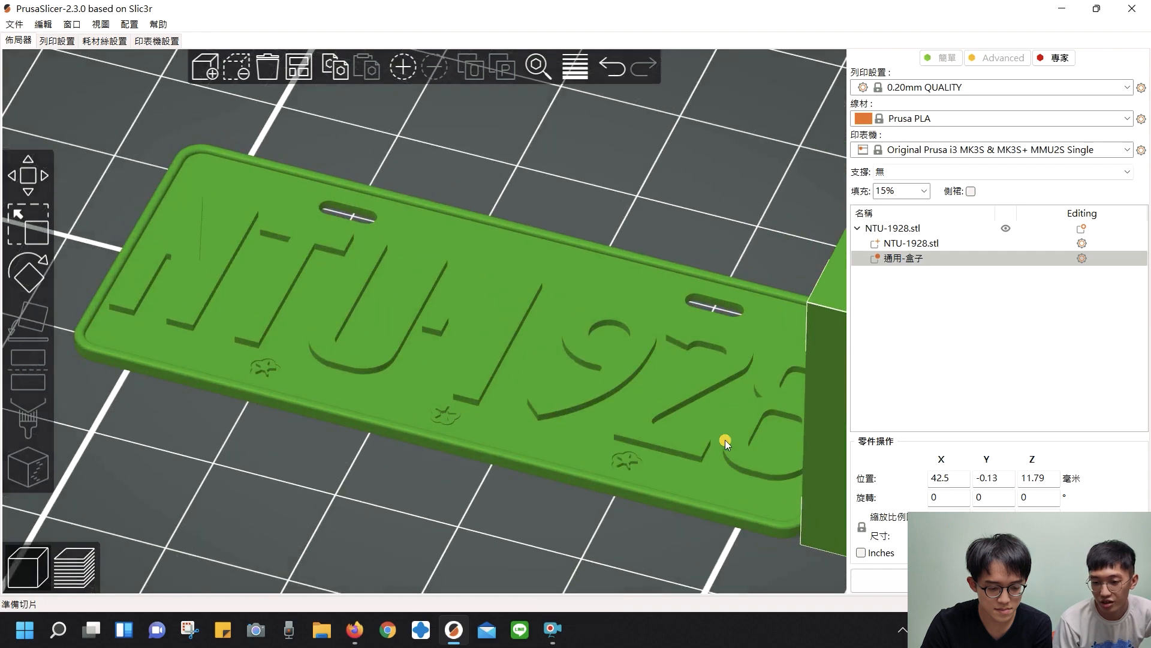
# - Center the box modifier on the plate by setting its X, Y and Z position to 0
pyautogui.scroll(-5, 725, 440)
pyautogui.click(955, 477)
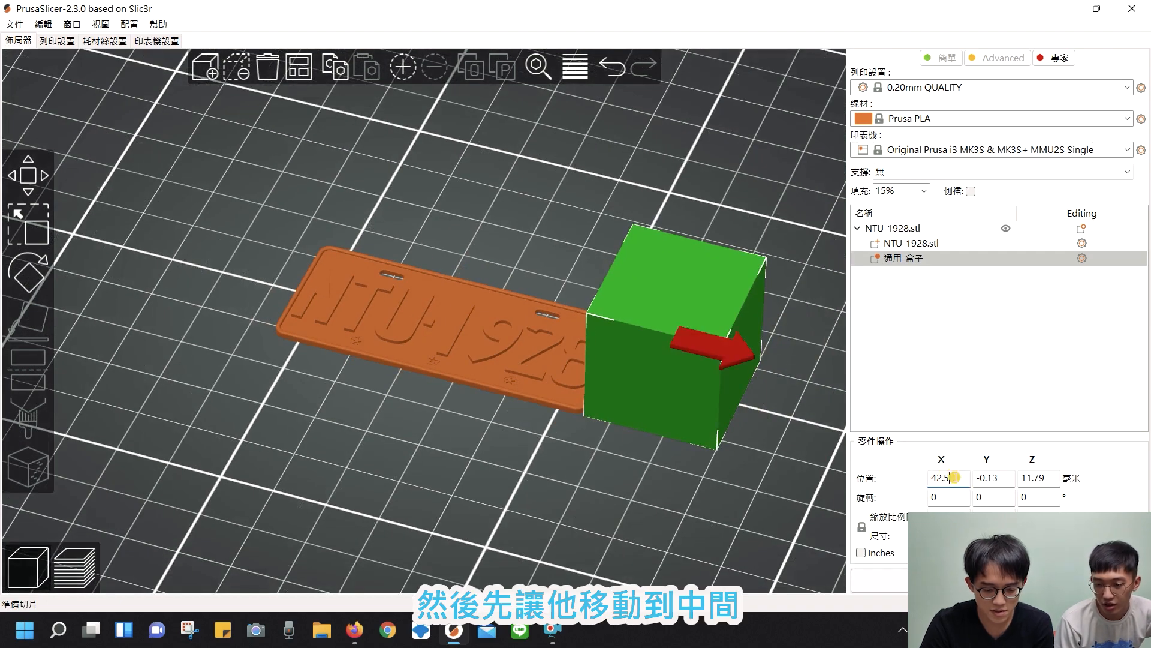
pyautogui.doubleClick(956, 477)
pyautogui.write('0')
pyautogui.press('Tab')
pyautogui.write('0')
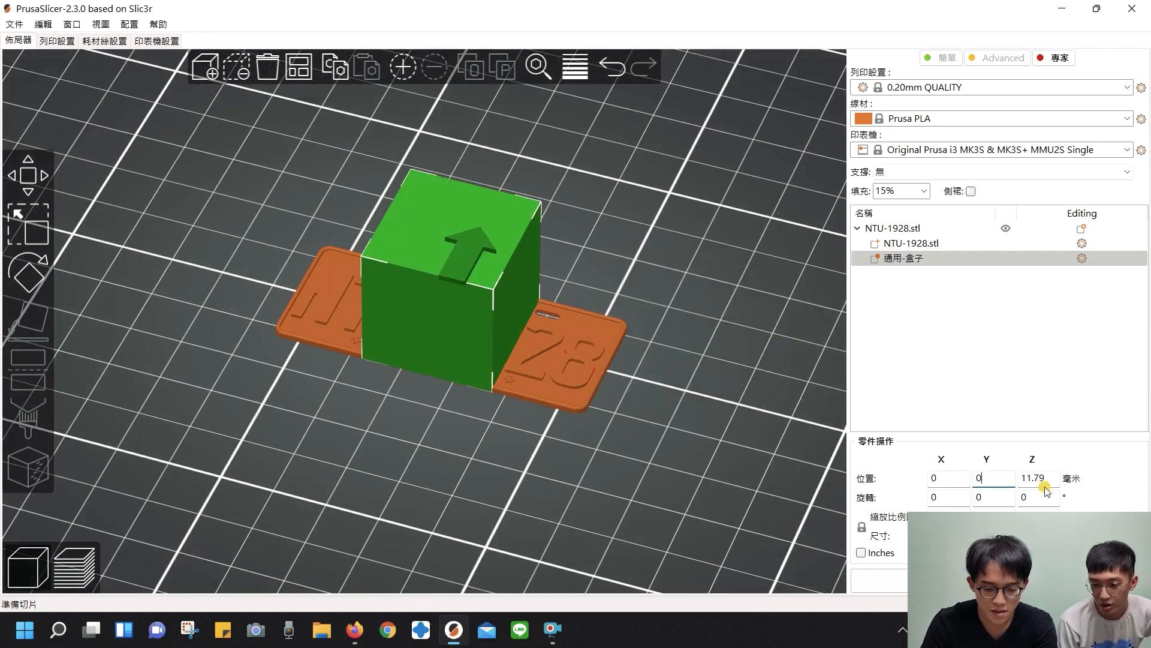
pyautogui.click(1049, 480)
pyautogui.doubleClick(1049, 481)
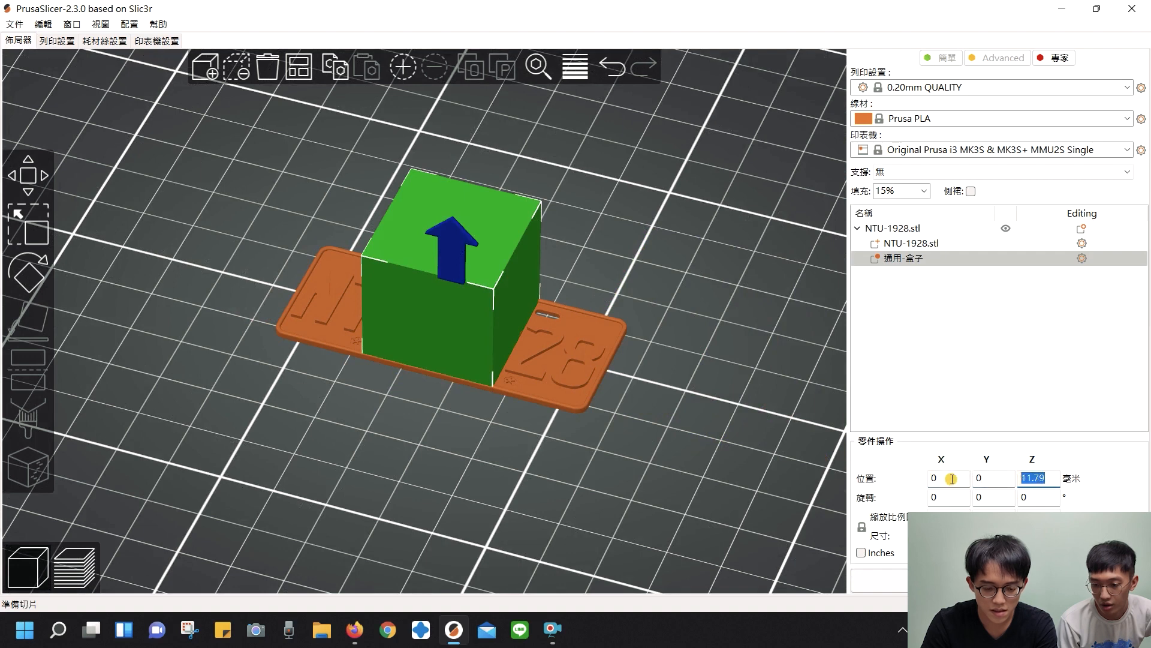
pyautogui.write('0')
pyautogui.press('Return')
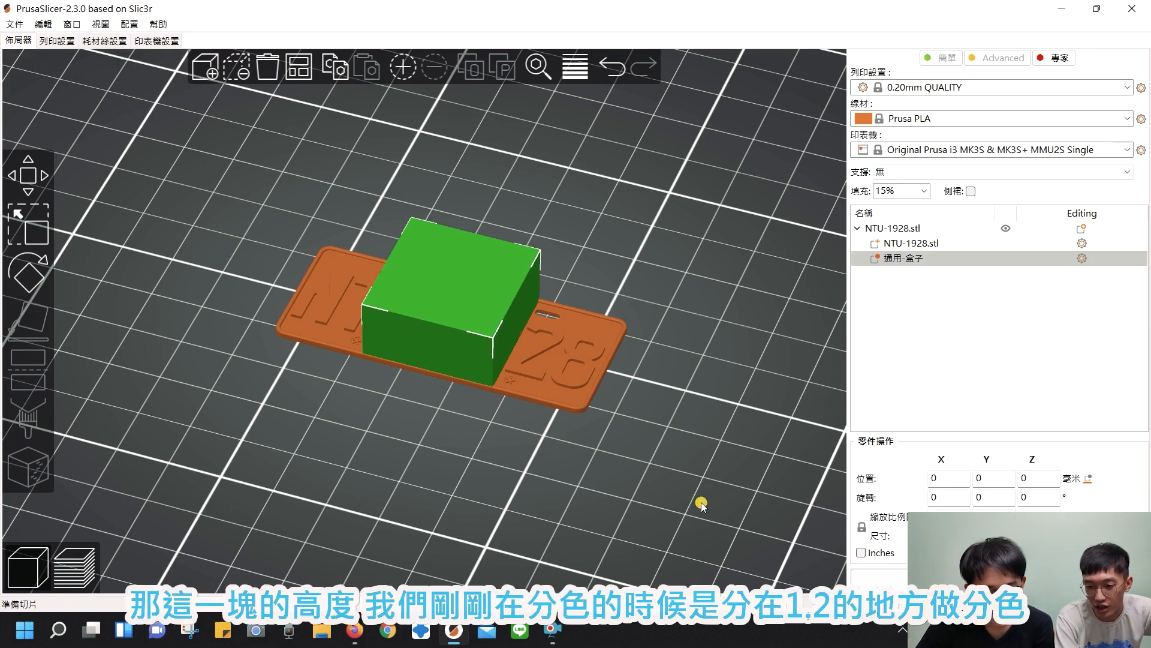
# - Check the color change height in the sliced preview by comparing the 1.40 mm and 1.20 mm layers
pyautogui.click(71, 576)
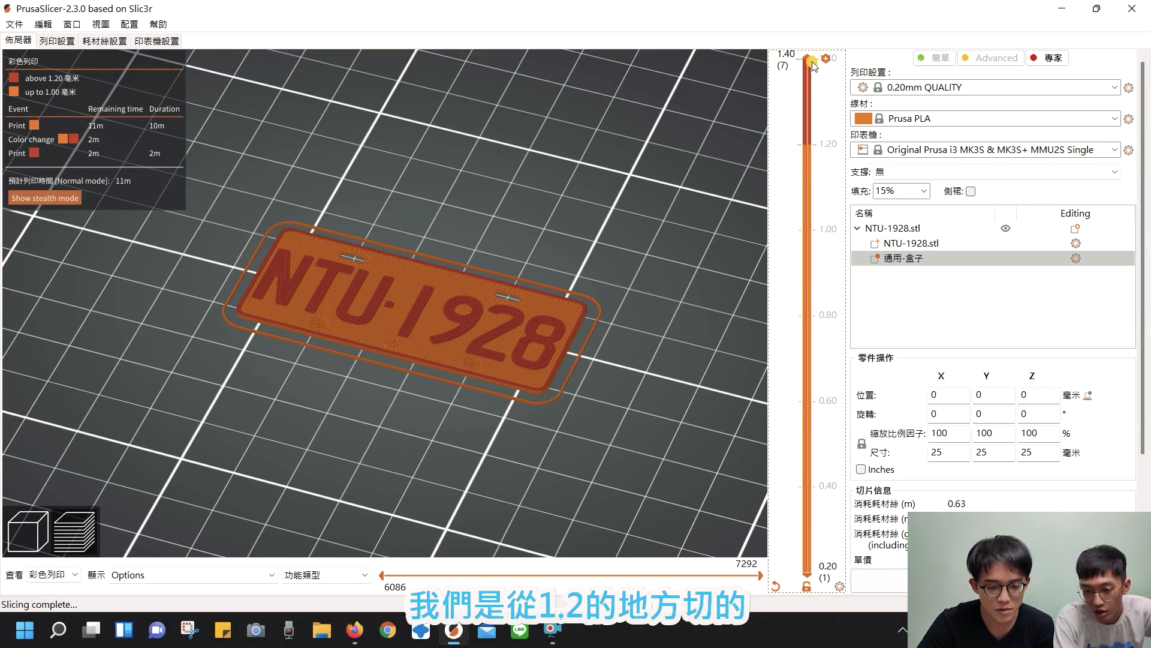
pyautogui.moveTo(813, 65)
pyautogui.mouseDown()
pyautogui.moveTo(814, 112)
pyautogui.moveTo(808, 58)
pyautogui.mouseUp()
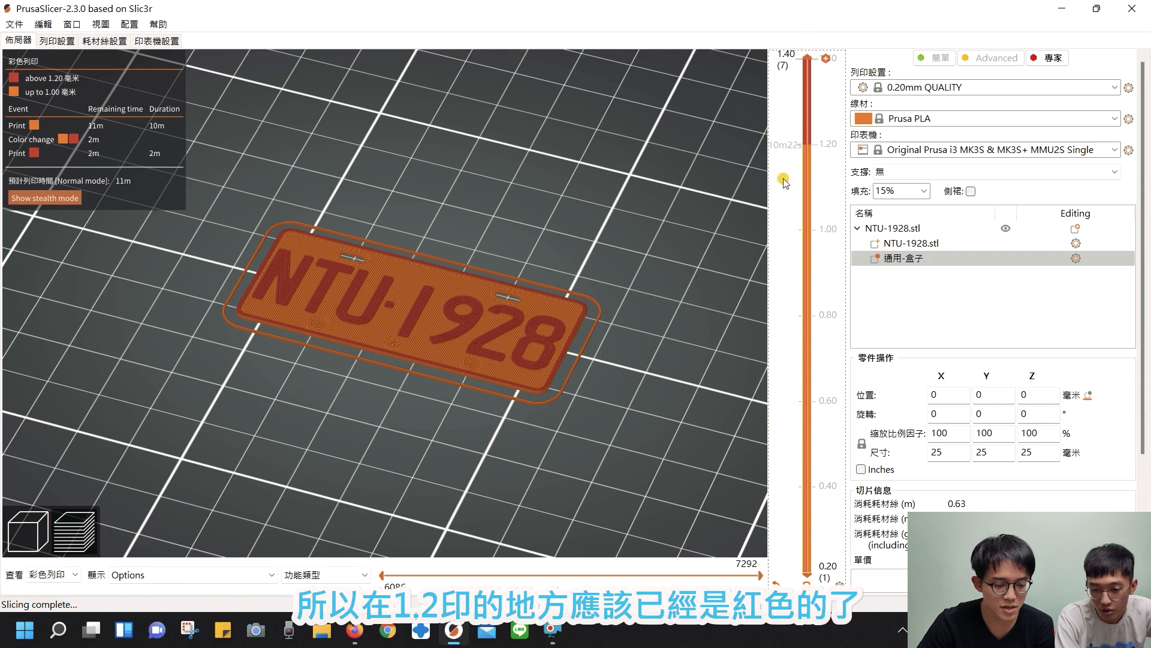
pyautogui.moveTo(807, 60); pyautogui.dragTo(804, 130)
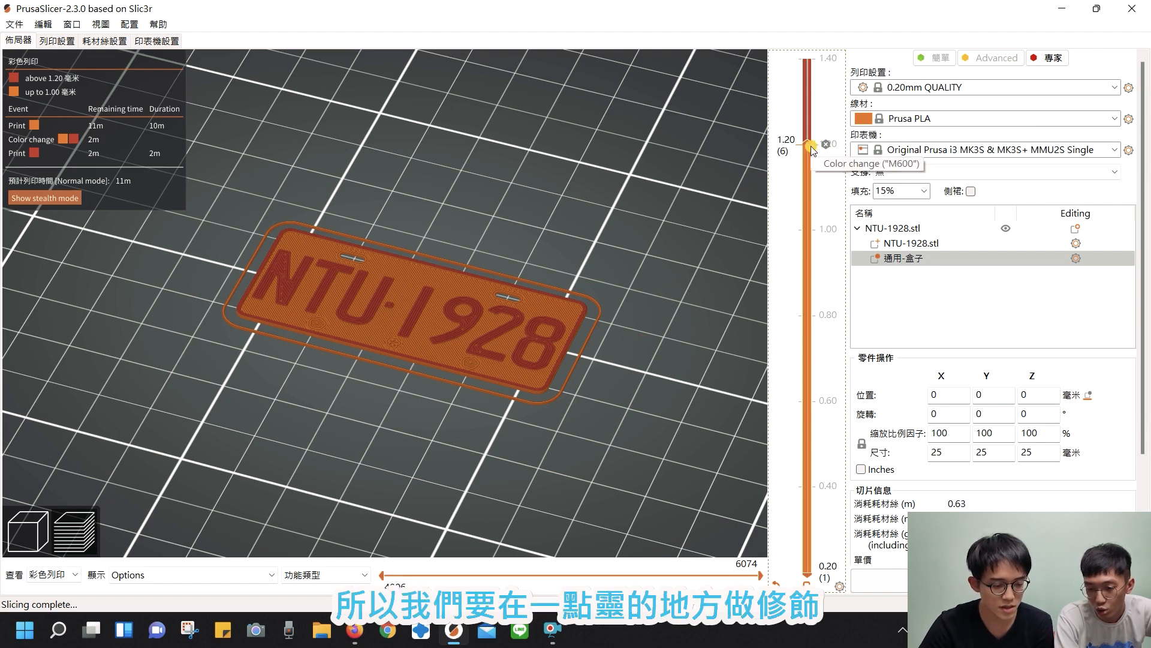
# - Enlarge the box modifier proportionally to 70 mm in the 3D editor so it covers the whole license plate
pyautogui.click(47, 510)
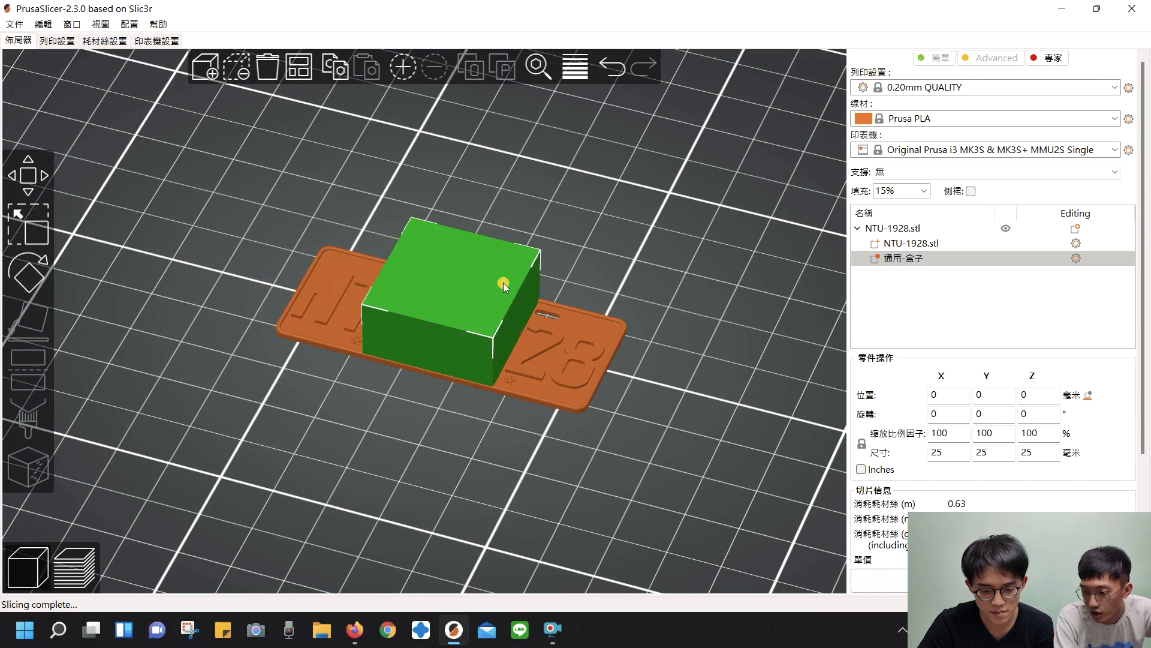
pyautogui.click(950, 454)
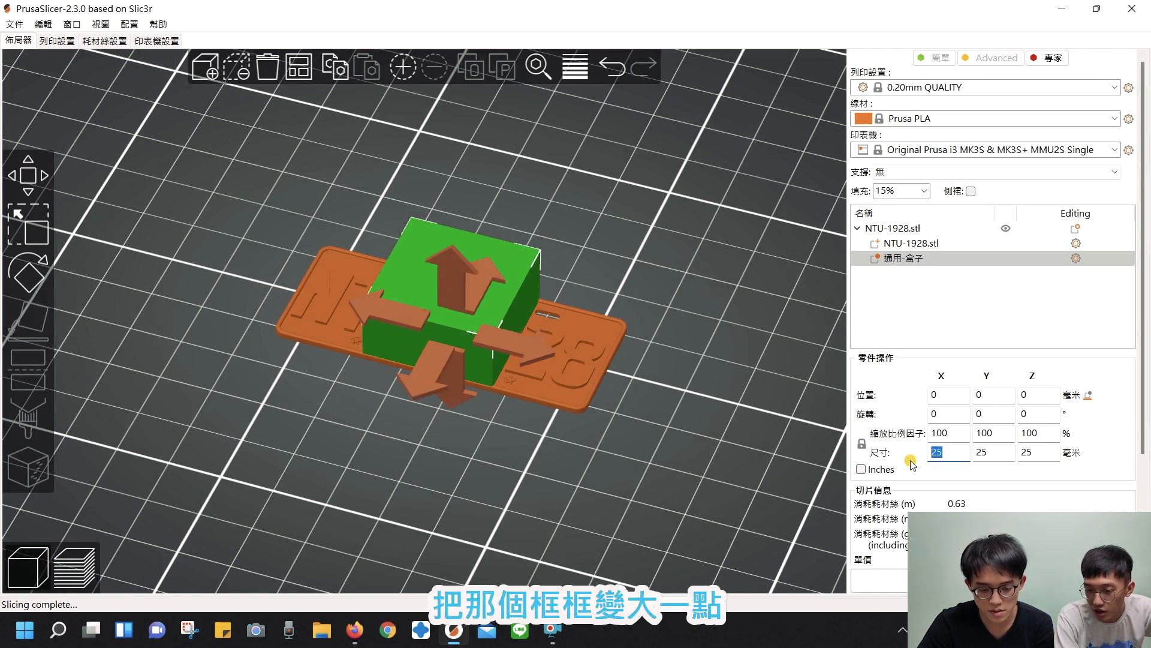
pyautogui.write('50')
pyautogui.moveTo(1005, 458); pyautogui.dragTo(951, 460)
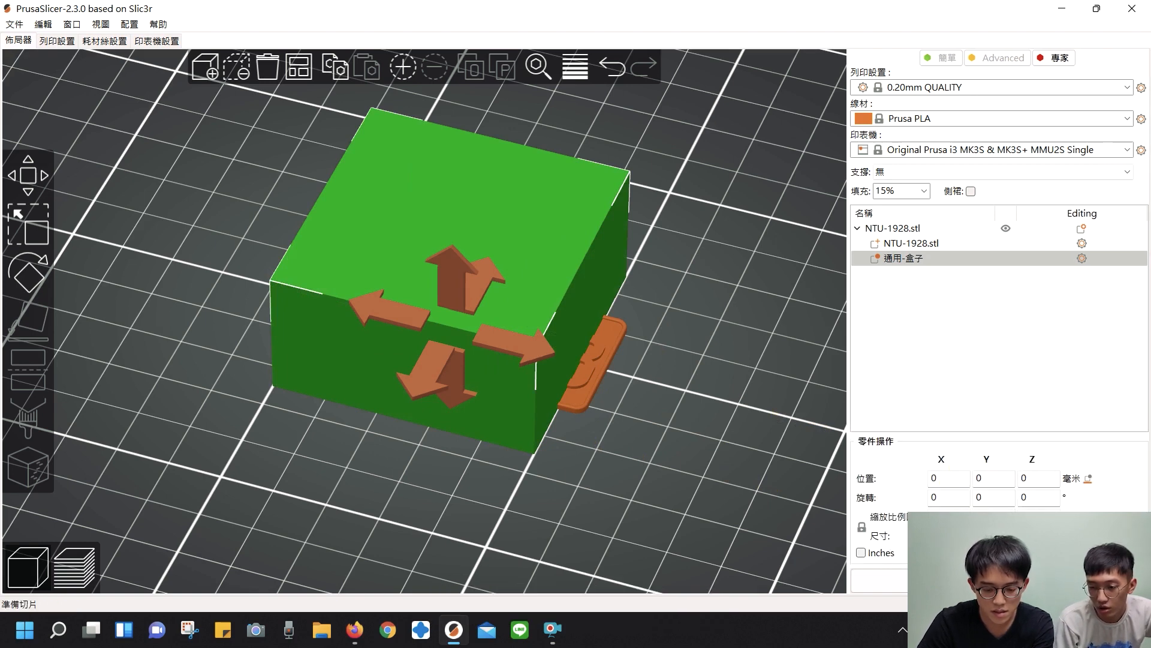
pyautogui.press('Return')
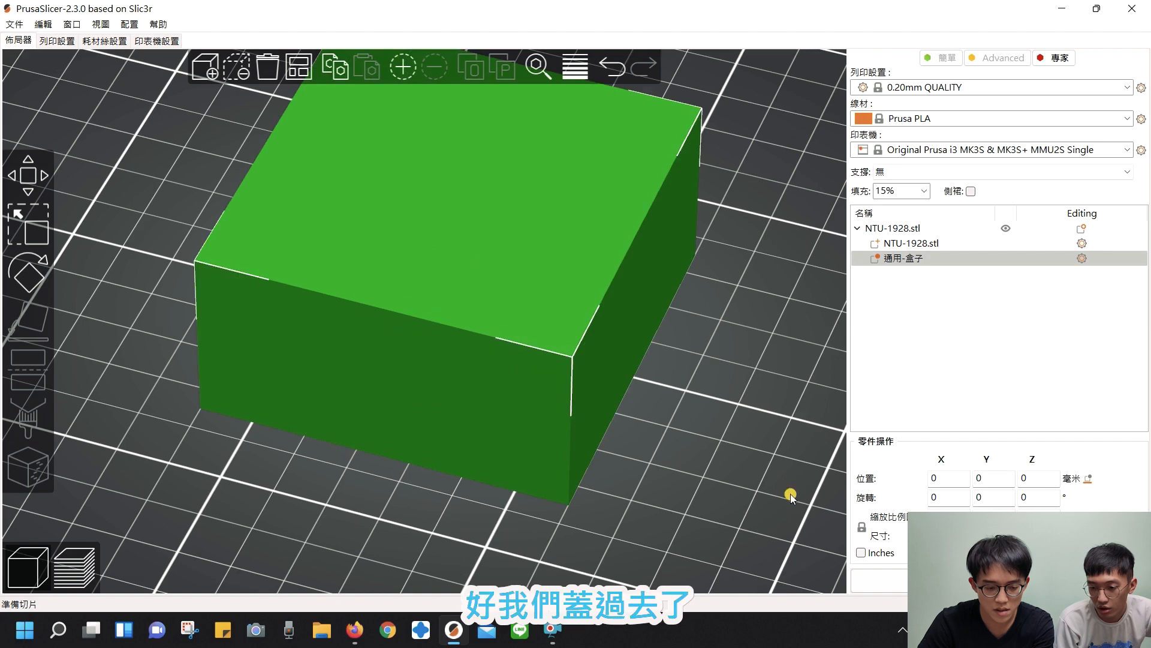
# - Unlock the box modifier's proportions, set its height to 1 mm and drop it onto the print bed
pyautogui.click(864, 528)
pyautogui.click(1039, 536)
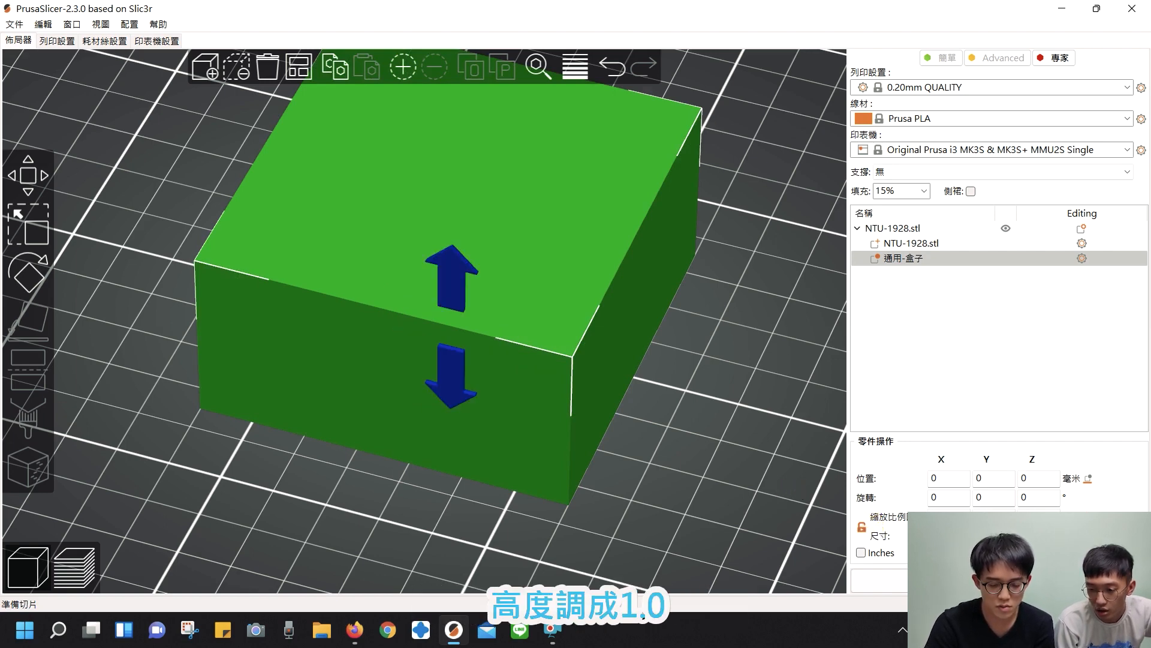
pyautogui.press('Return')
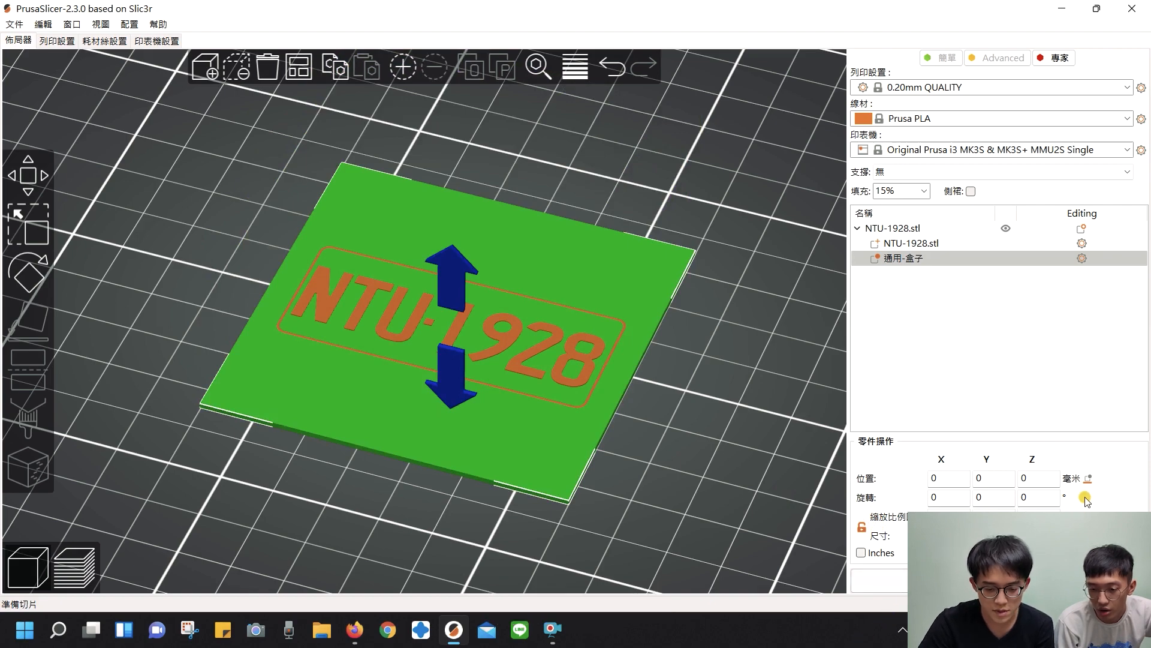
pyautogui.click(1088, 482)
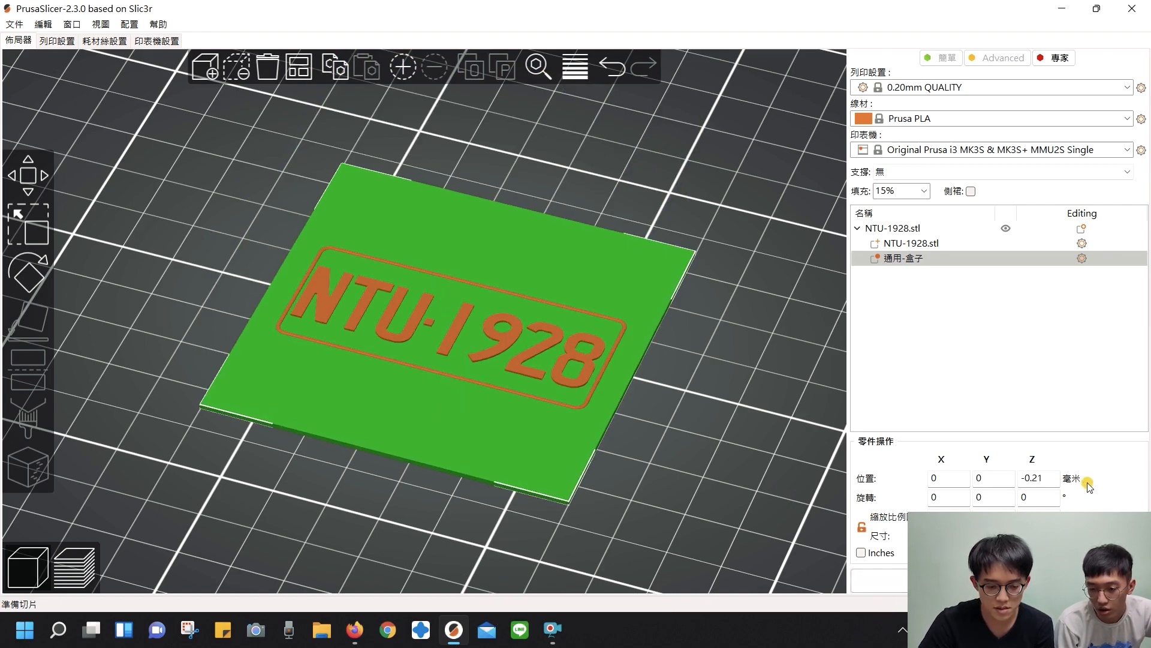
pyautogui.moveTo(720, 514); pyautogui.dragTo(720, 442)
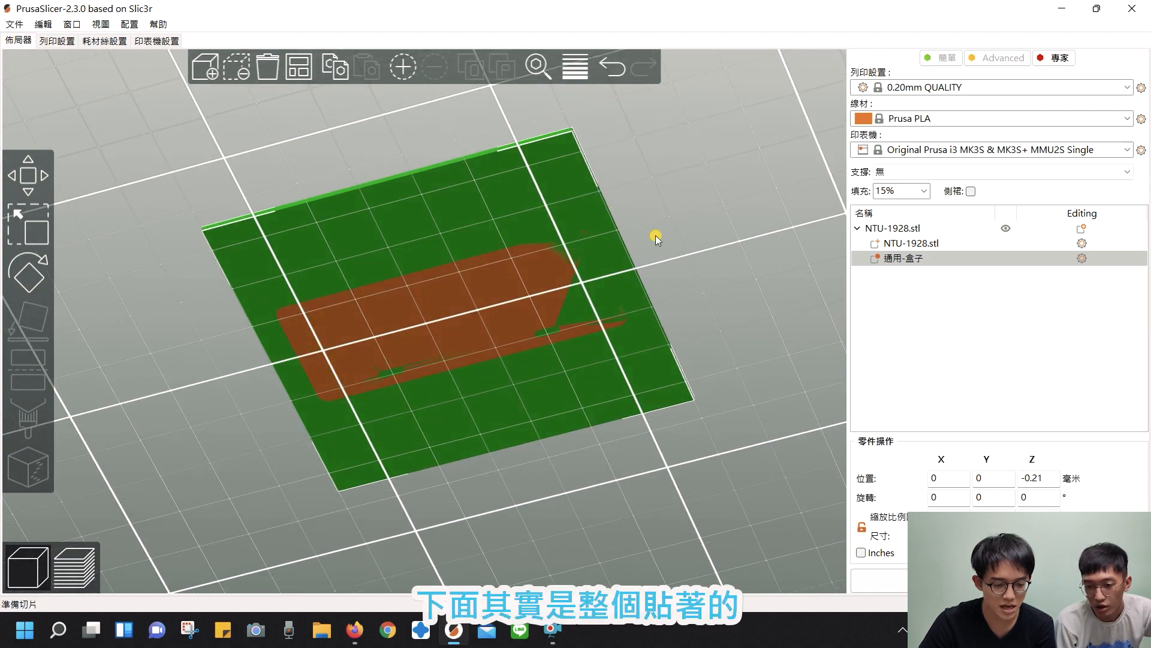
pyautogui.moveTo(656, 235); pyautogui.dragTo(646, 311)
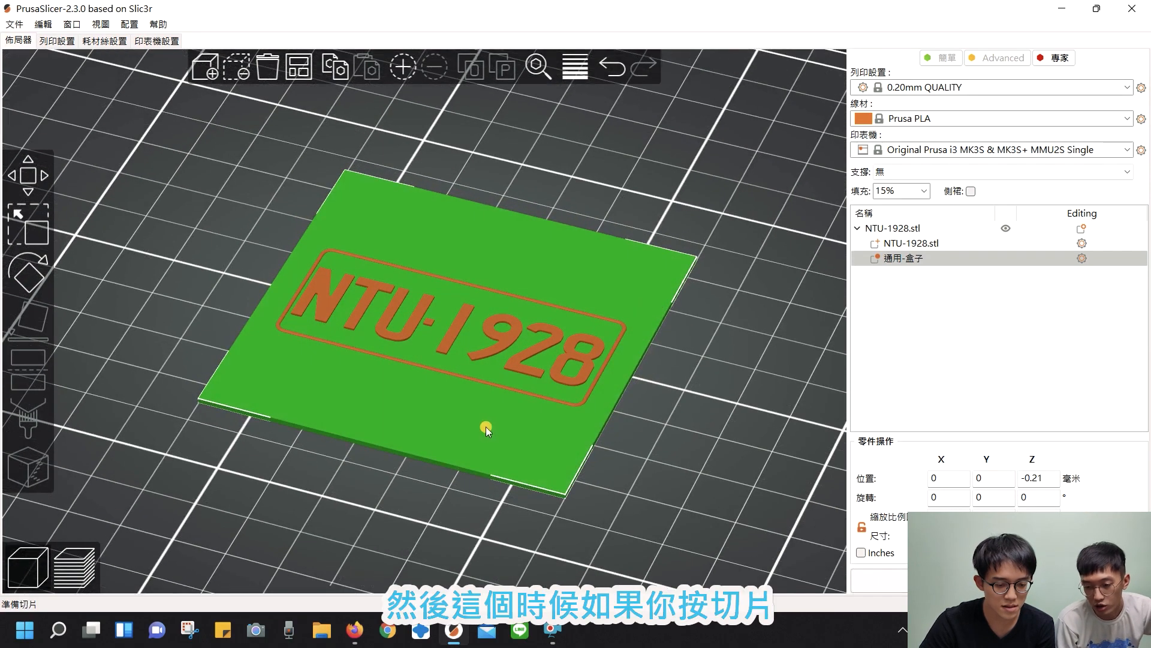
# - Slice the plate with the box modifier and inspect the resulting preview
pyautogui.scroll(3, 484, 422)
pyautogui.scroll(1, 484, 422)
pyautogui.scroll(-1, 483, 422)
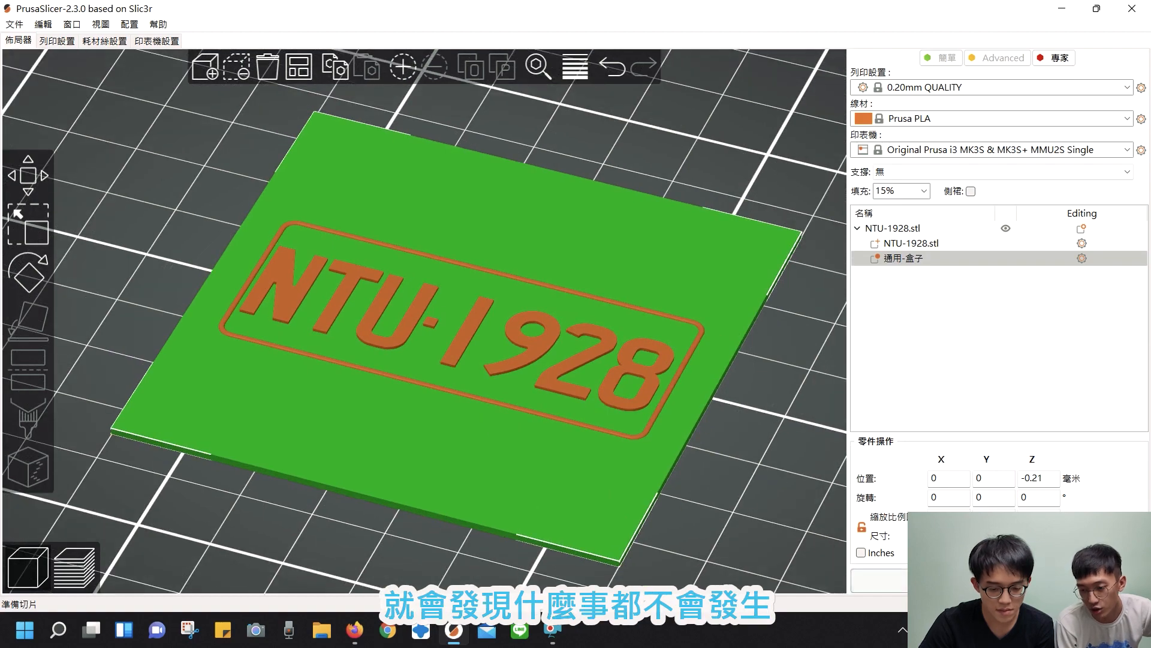
pyautogui.click(880, 580)
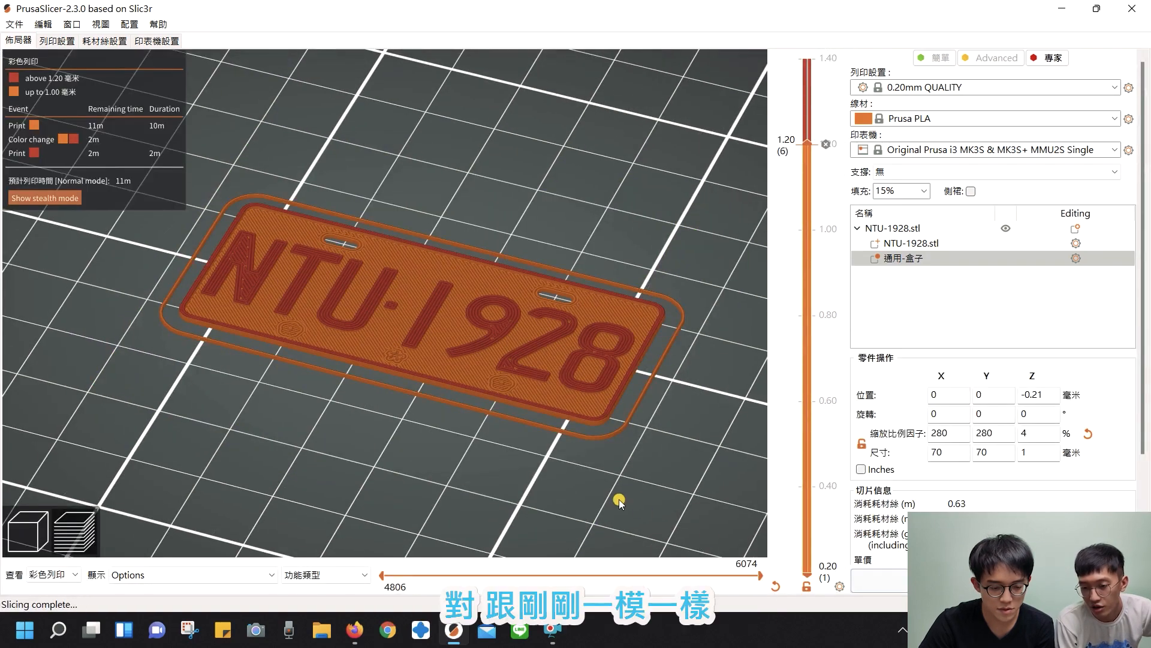
pyautogui.moveTo(617, 495)
pyautogui.mouseDown()
pyautogui.moveTo(635, 442)
pyautogui.moveTo(624, 493)
pyautogui.mouseUp()
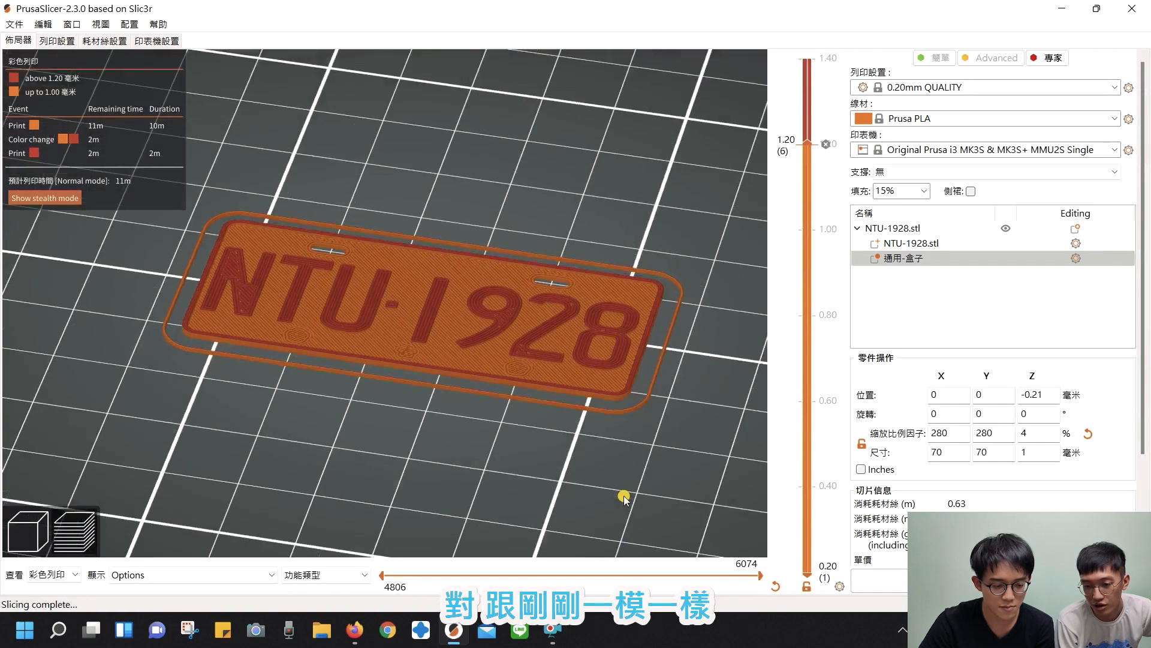
# - Return to the 3D editor and add the layers and perimeters settings to the box modifier
pyautogui.click(23, 533)
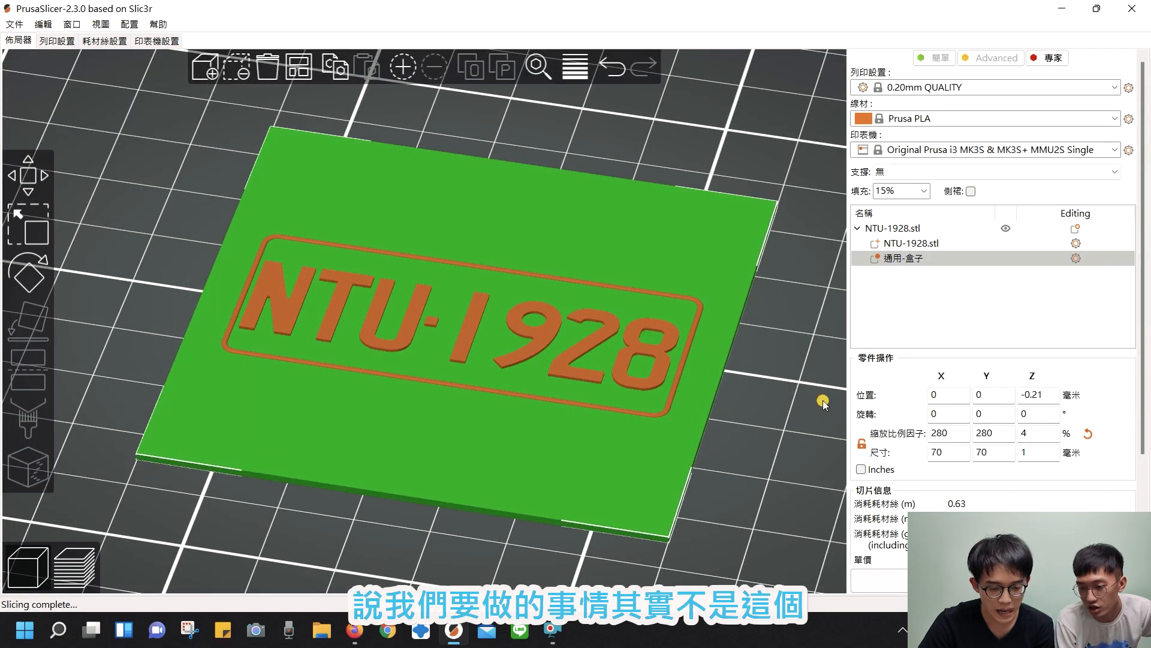
pyautogui.rightClick(601, 458)
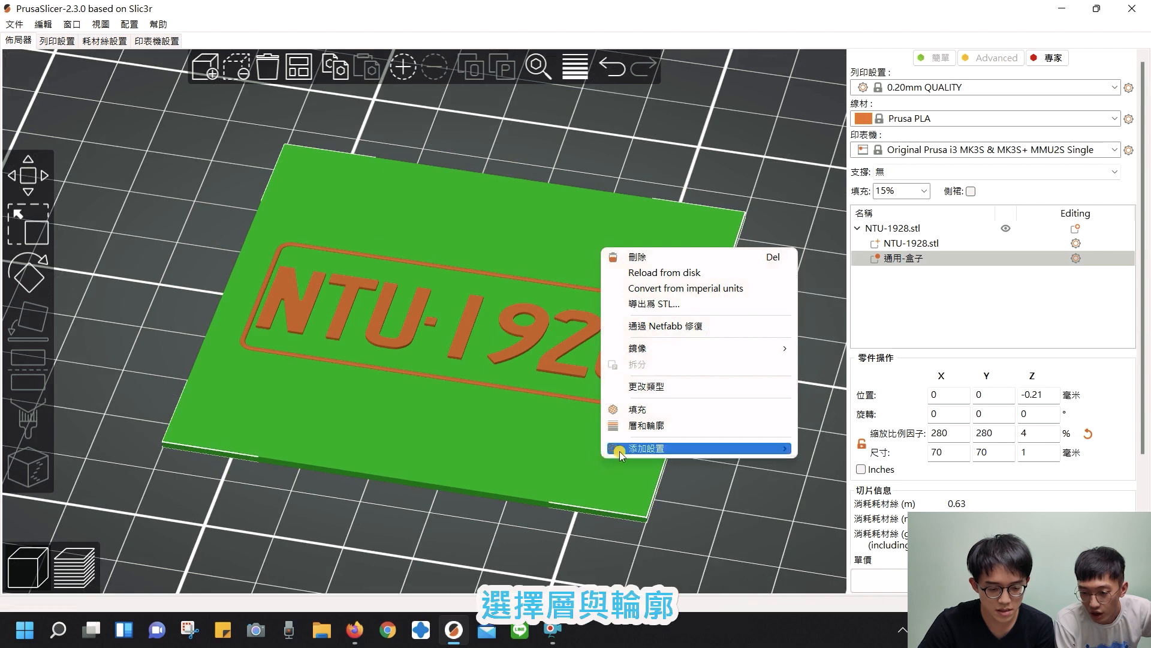
pyautogui.click(652, 426)
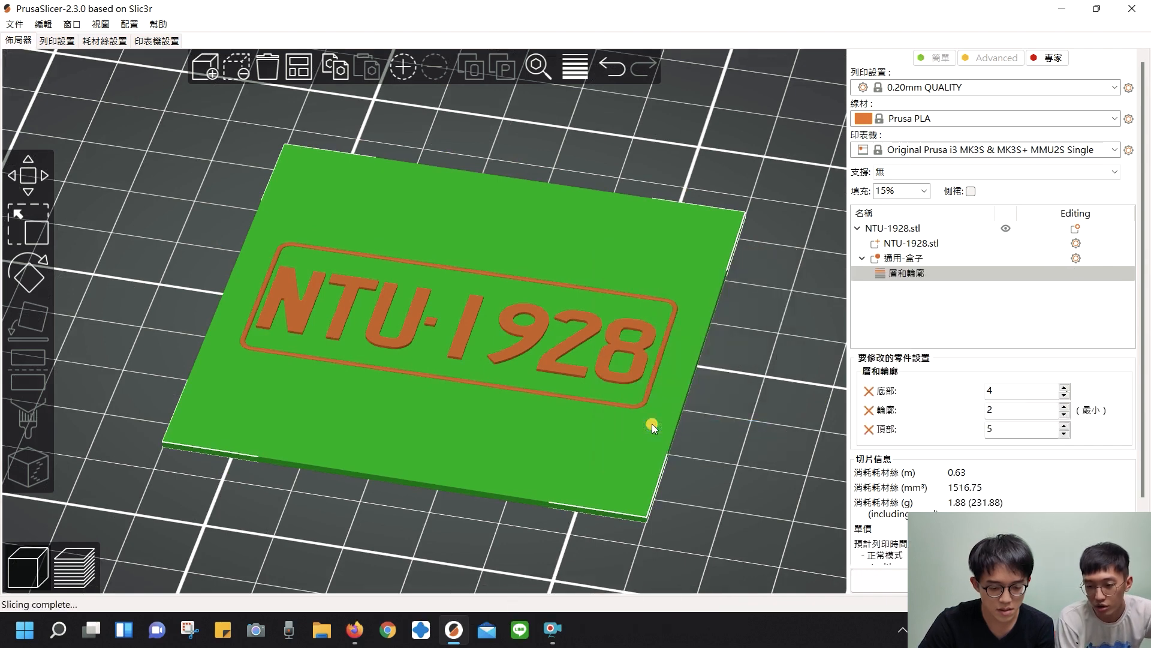
# - Set the box modifier's bottom and top solid layers to 0 and its perimeters to 5
pyautogui.scroll(-2, 935, 421)
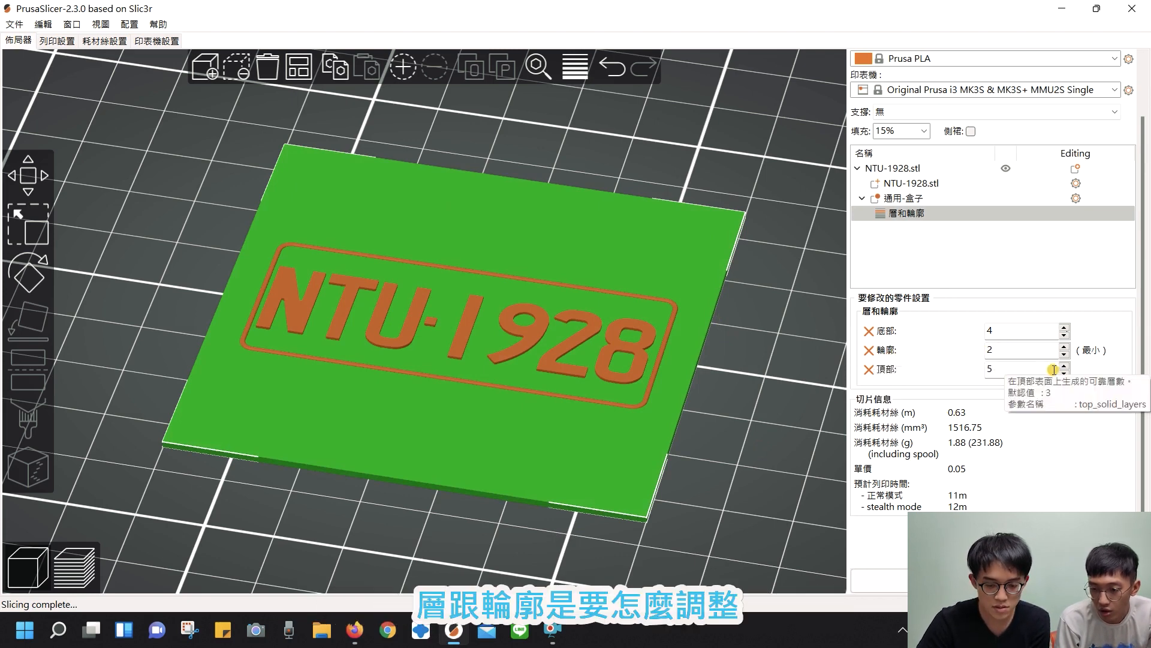
pyautogui.click(1019, 331)
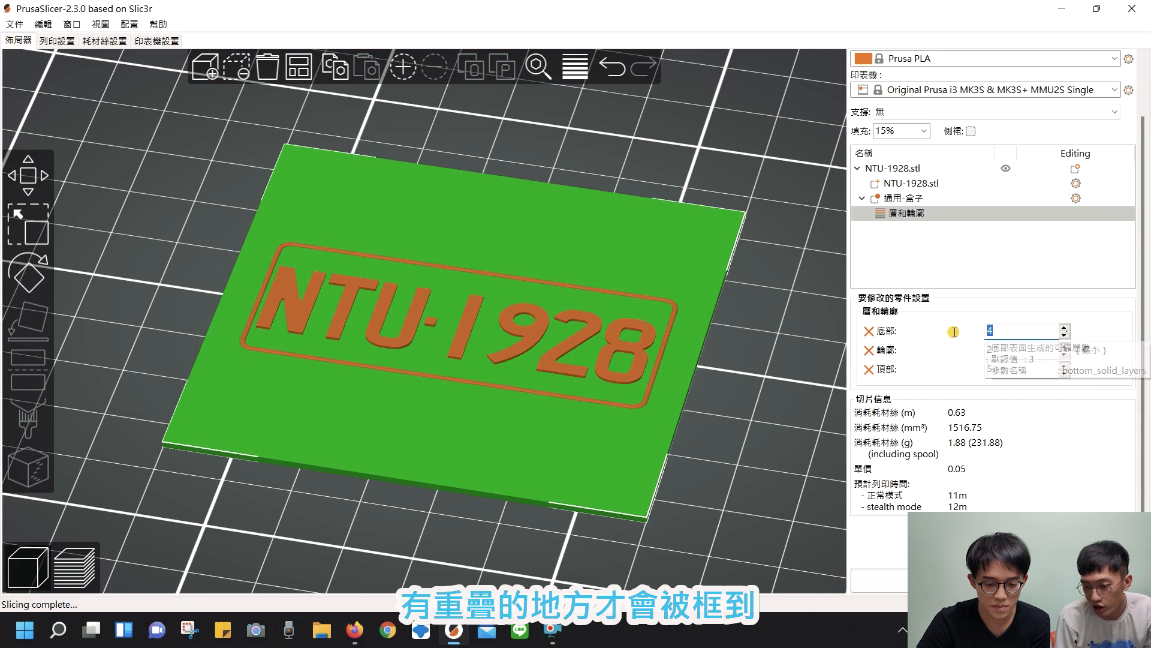
pyautogui.write('0')
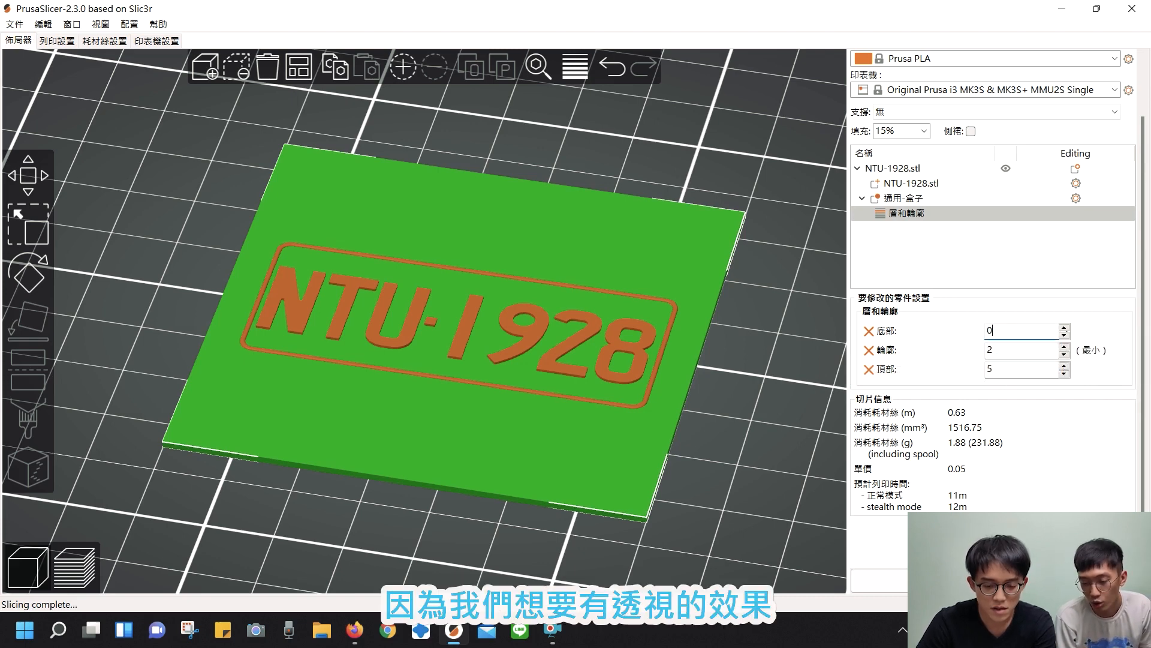
pyautogui.click(1003, 371)
pyautogui.click(1003, 372)
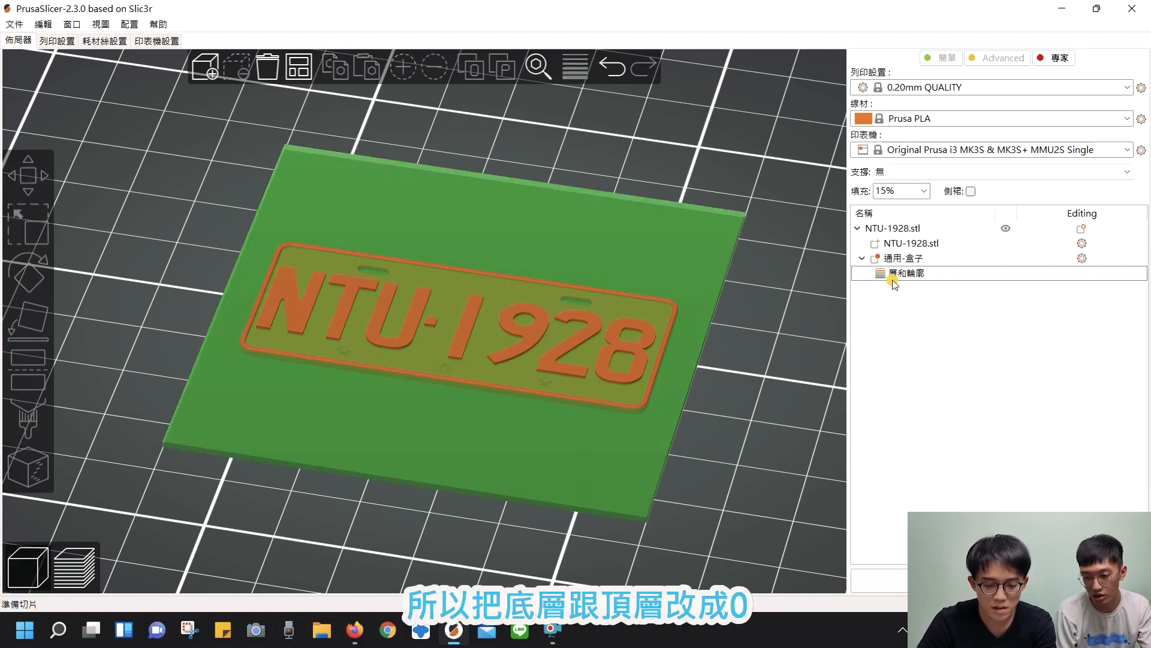
pyautogui.click(908, 273)
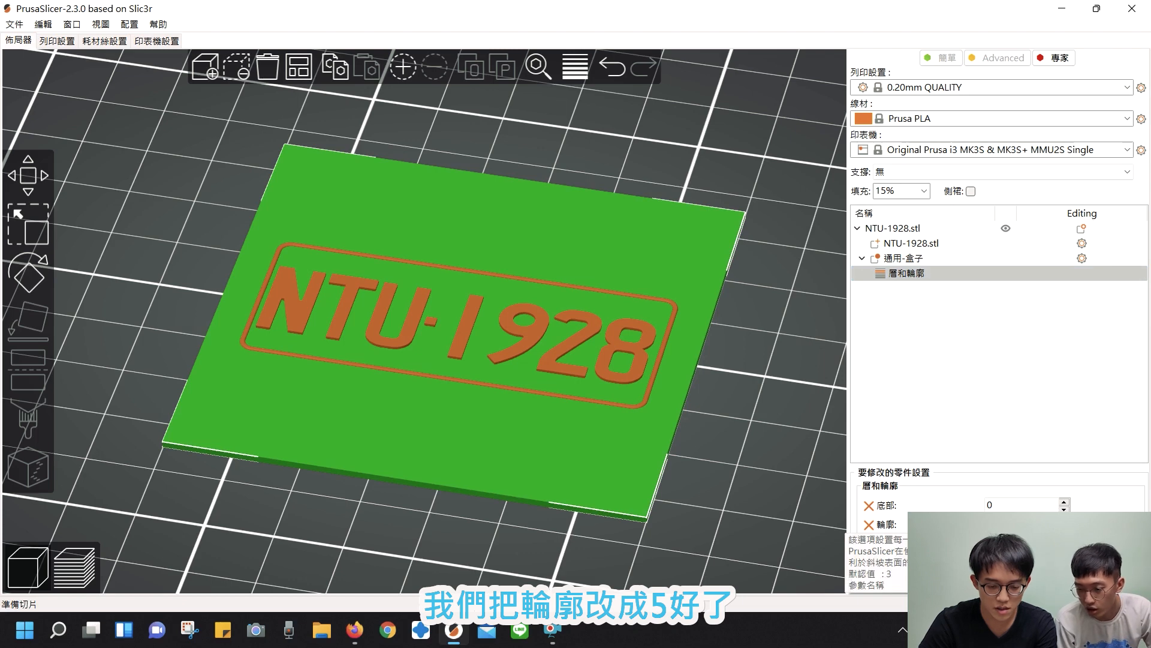
pyautogui.click(779, 406)
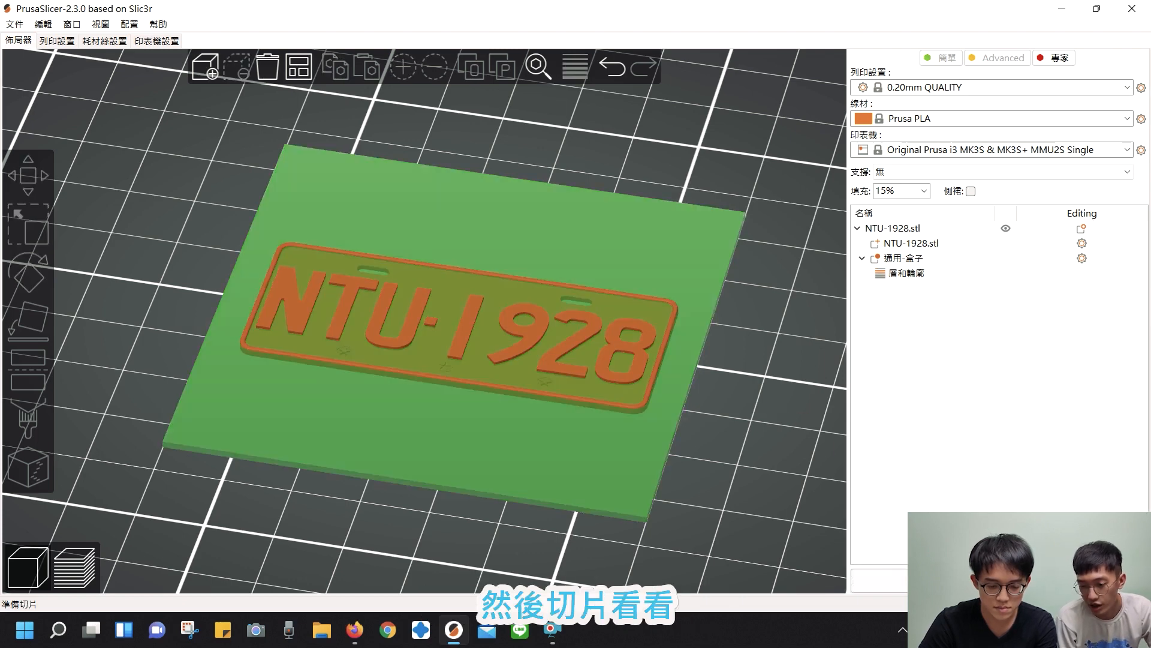
# - Slice the plate with the modified layers and perimeters and inspect the see-through base in the preview
pyautogui.click(879, 581)
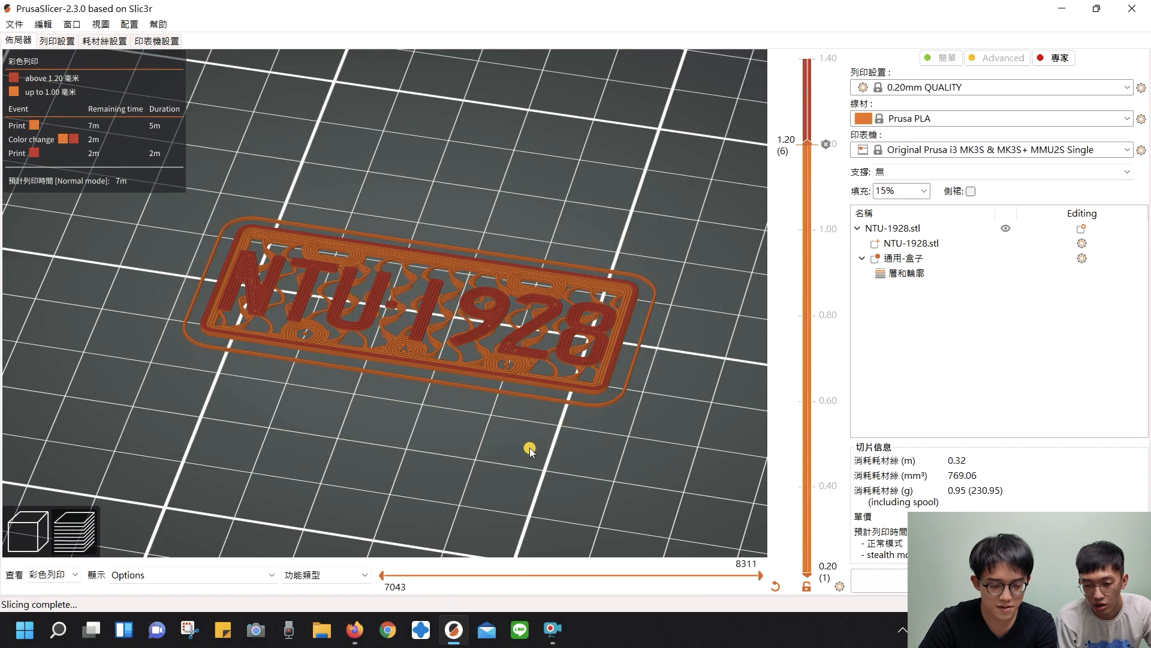
pyautogui.scroll(6, 530, 448)
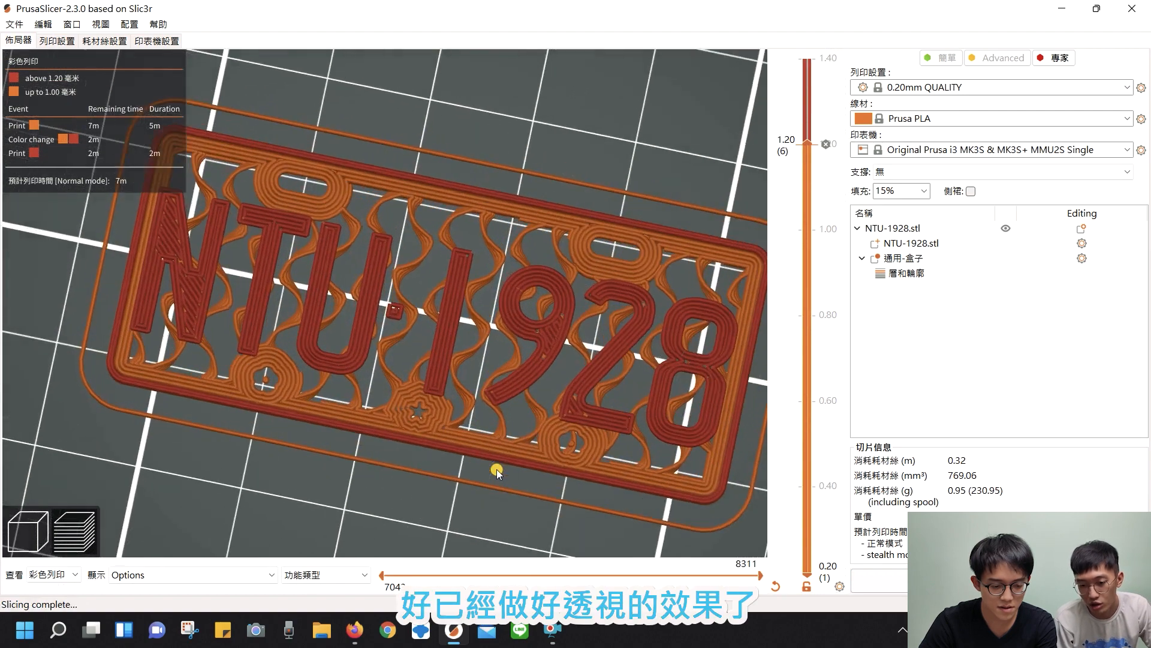
pyautogui.scroll(-3, 496, 469)
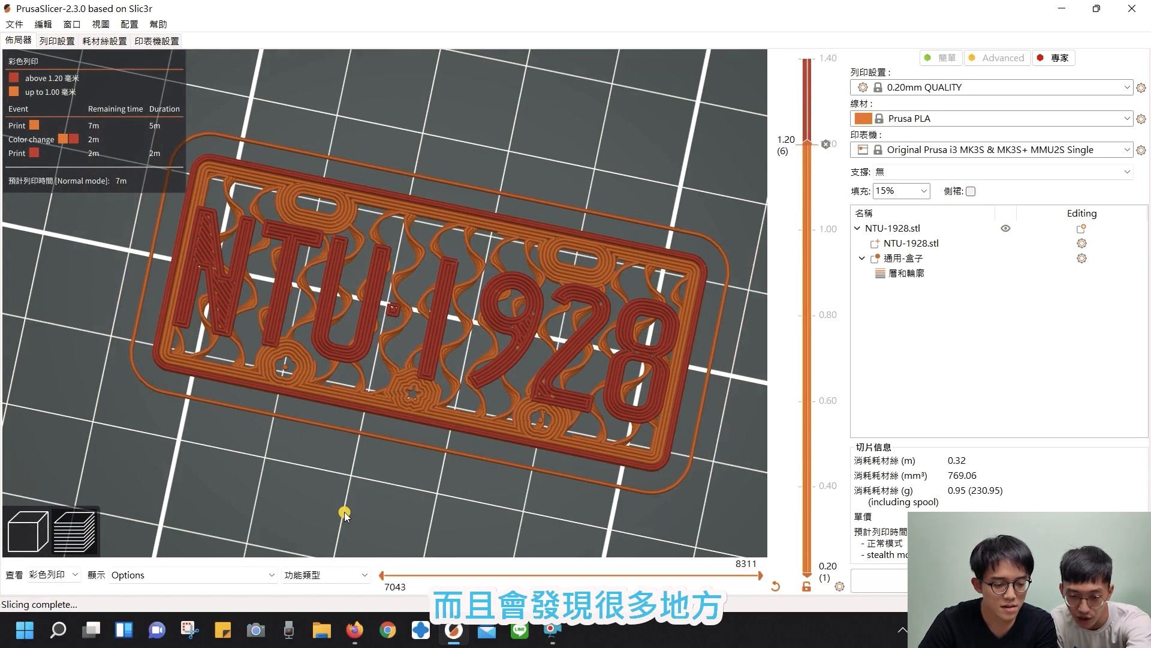
pyautogui.moveTo(344, 512); pyautogui.dragTo(342, 483)
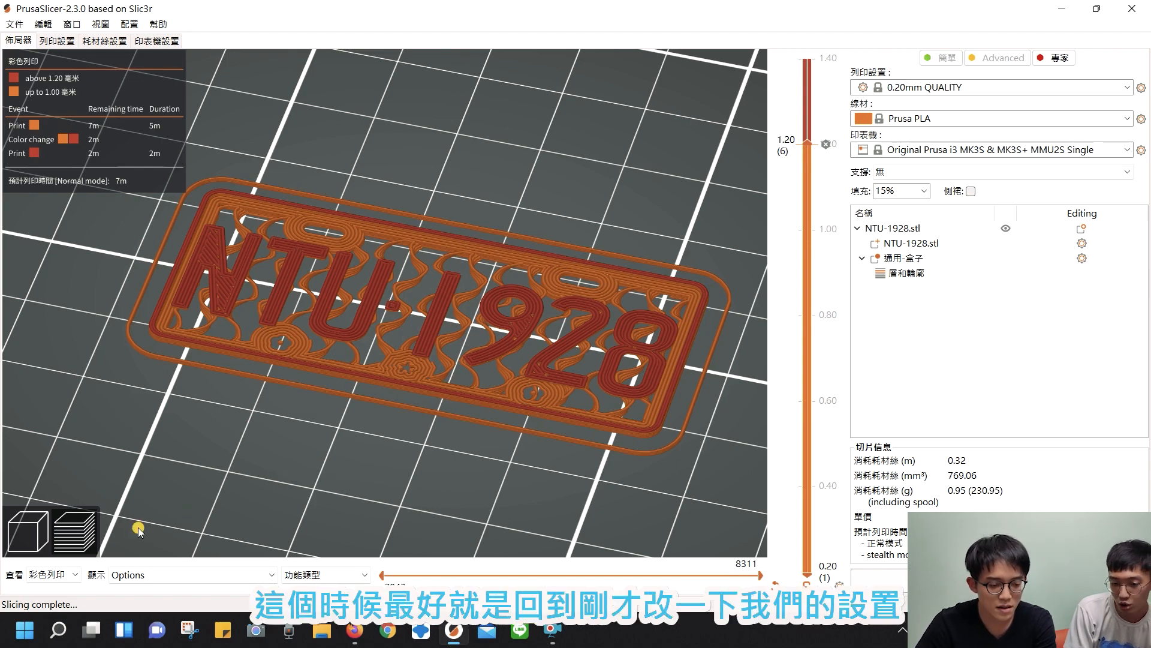
# - Return to the 3D editor and add the infill settings to the box modifier
pyautogui.click(12, 531)
pyautogui.click(500, 488)
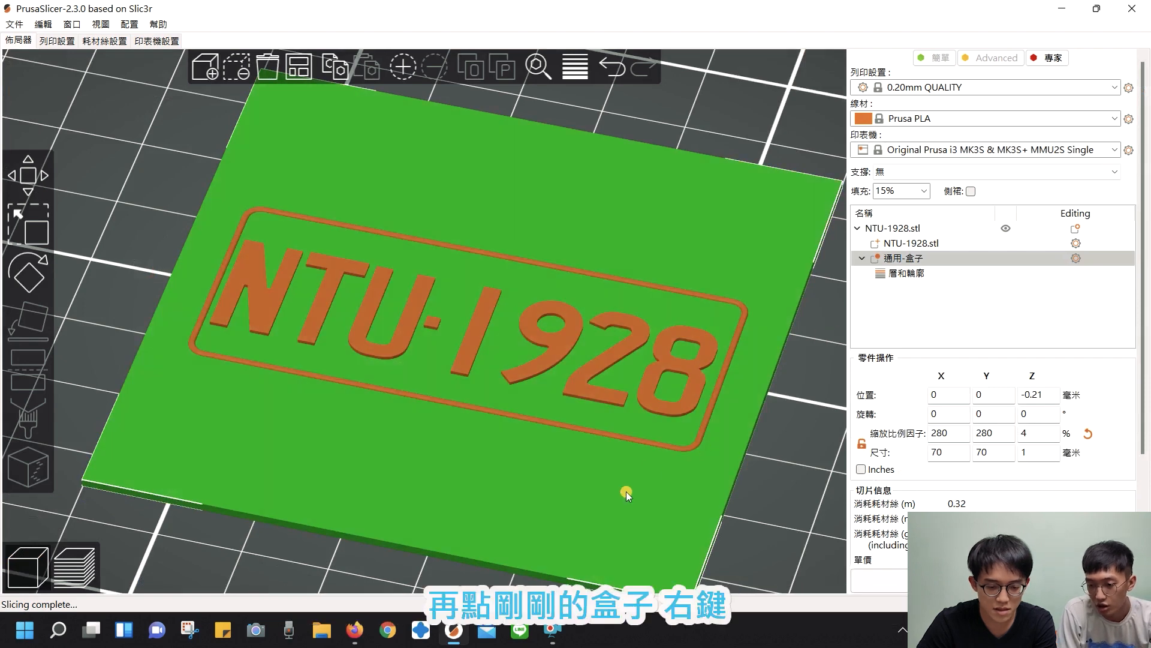
pyautogui.rightClick(751, 237)
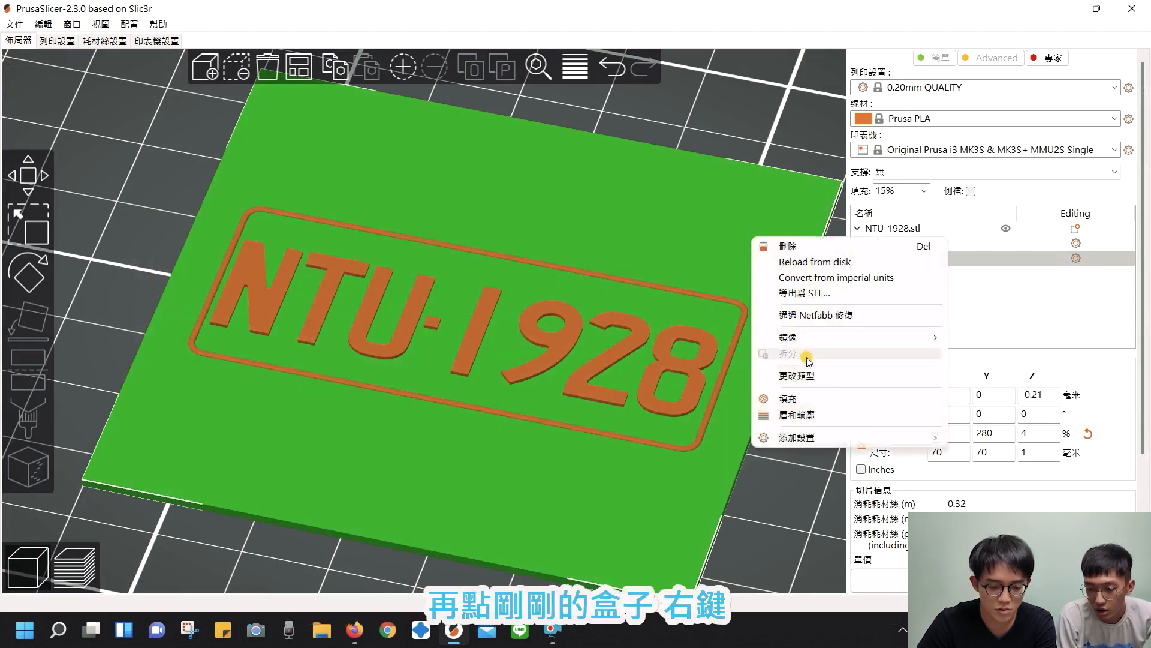
pyautogui.click(822, 399)
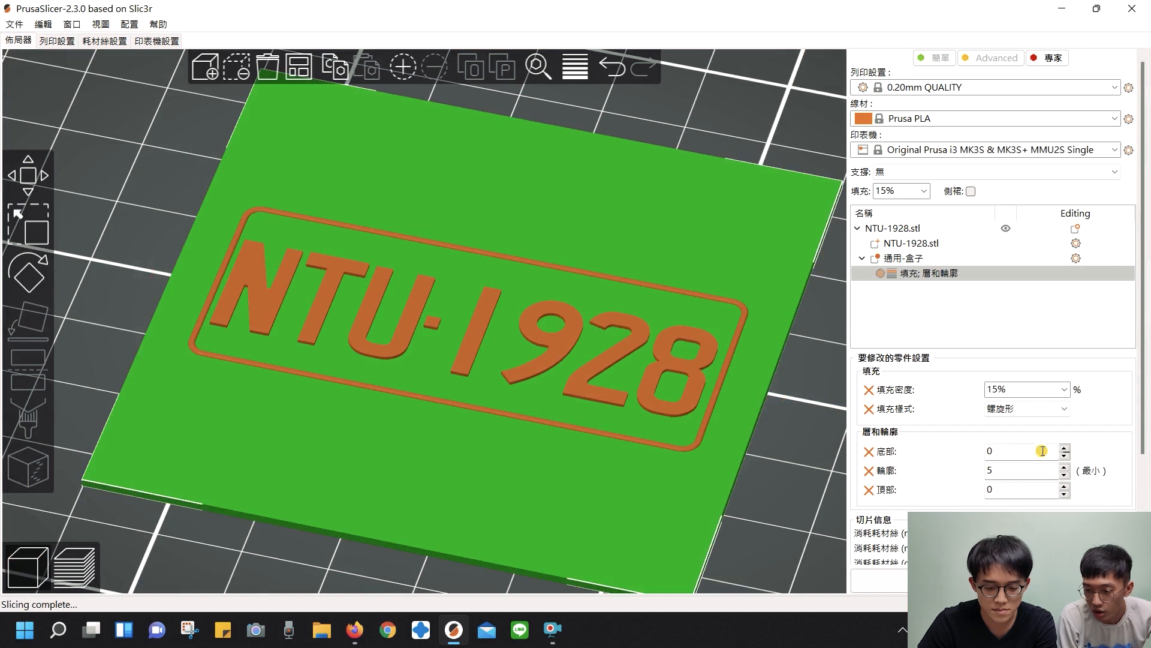
# - Set the box modifier's infill pattern to Hilbert curve (希爾伯特曲線式) and its infill density to 50%
pyautogui.scroll(-3, 1034, 432)
pyautogui.click(1021, 293)
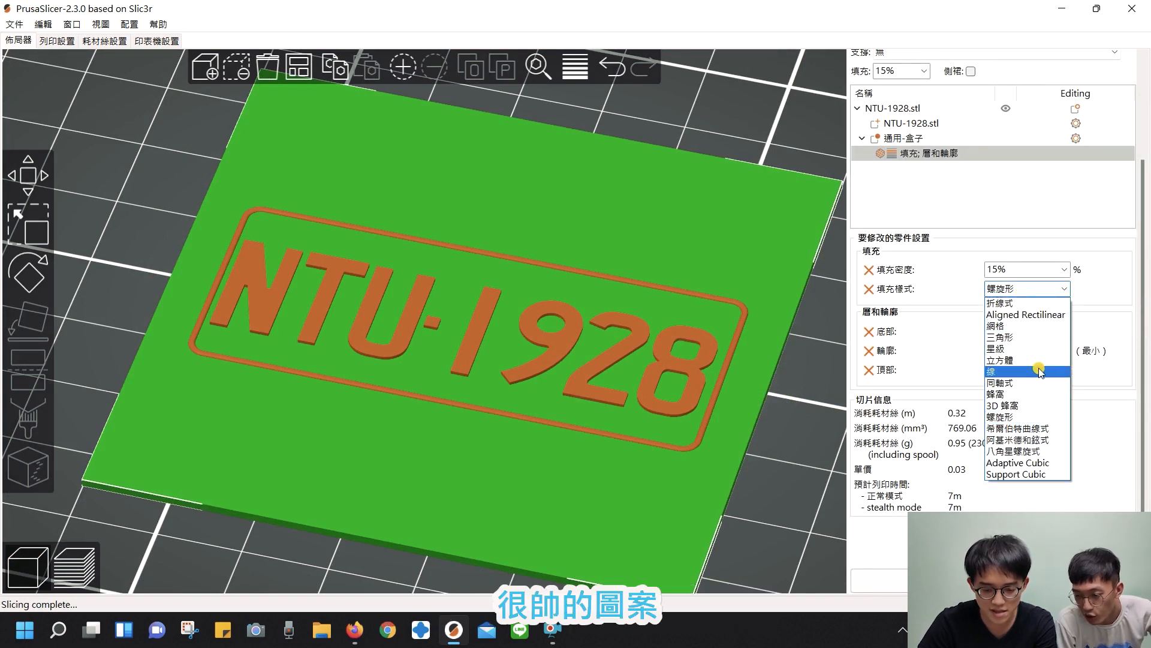
pyautogui.click(1047, 430)
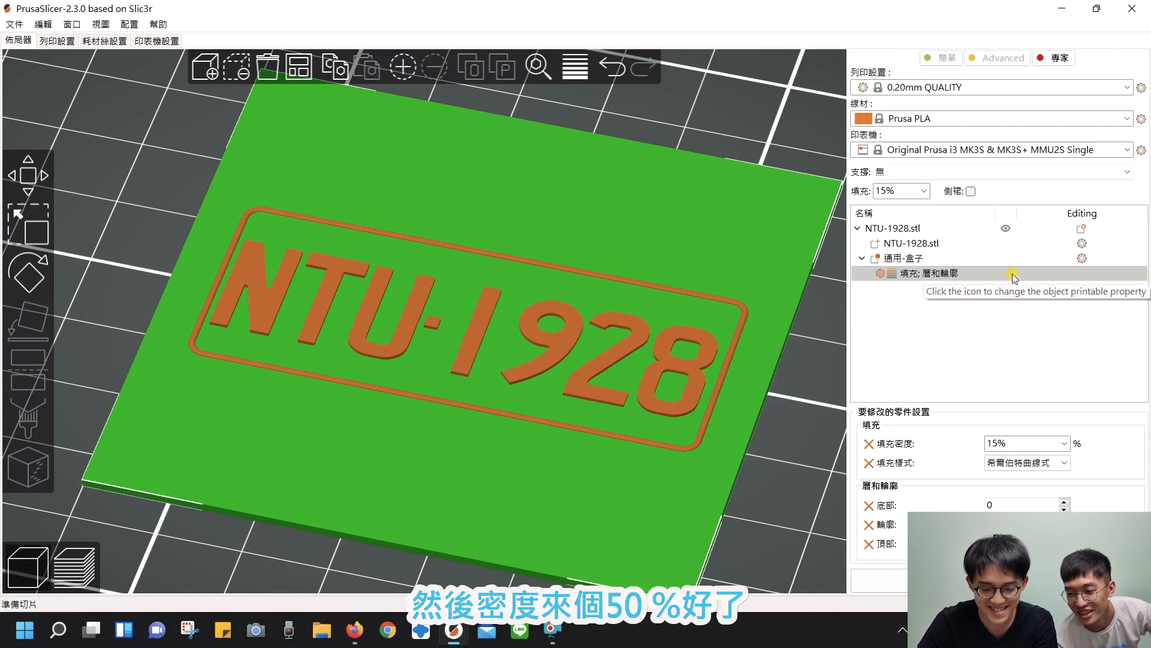
pyautogui.doubleClick(1006, 444)
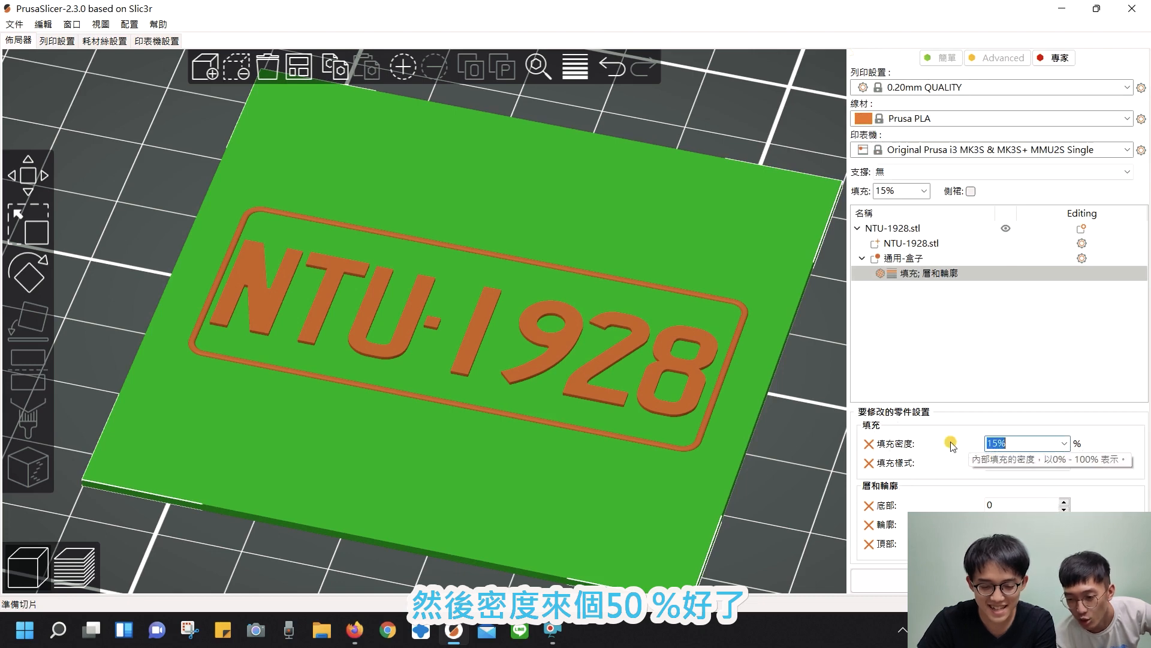
pyautogui.write('50')
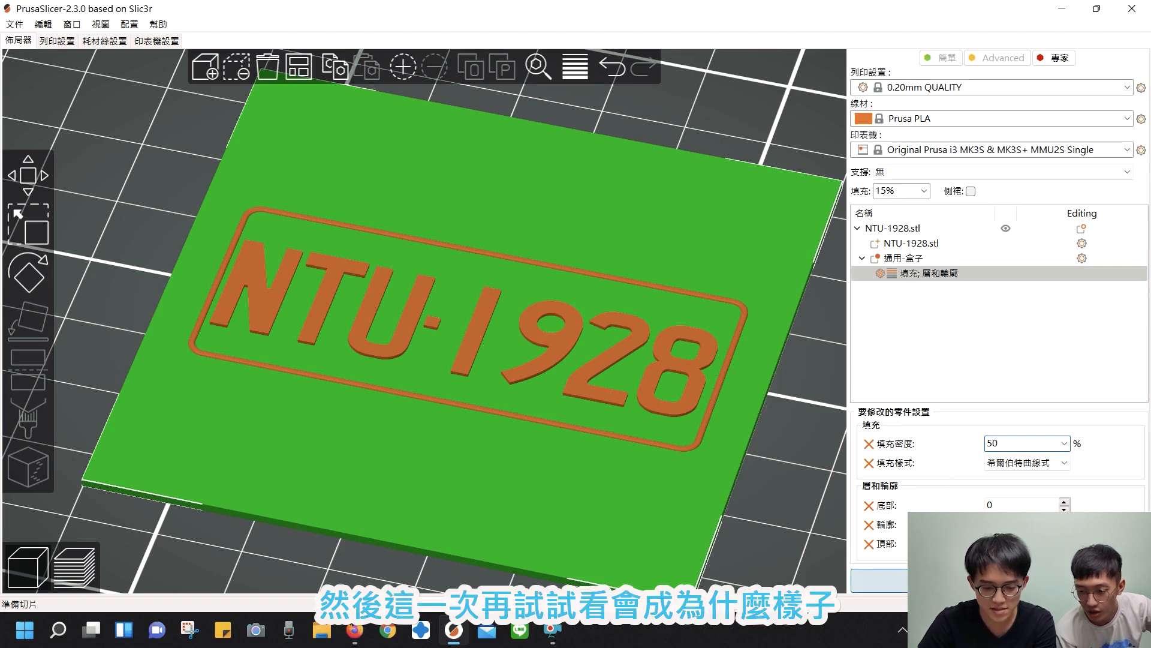
# - Slice the plate again and examine the Hilbert curve infill in the preview from several angles
pyautogui.hotkey('ctrl', 'r')
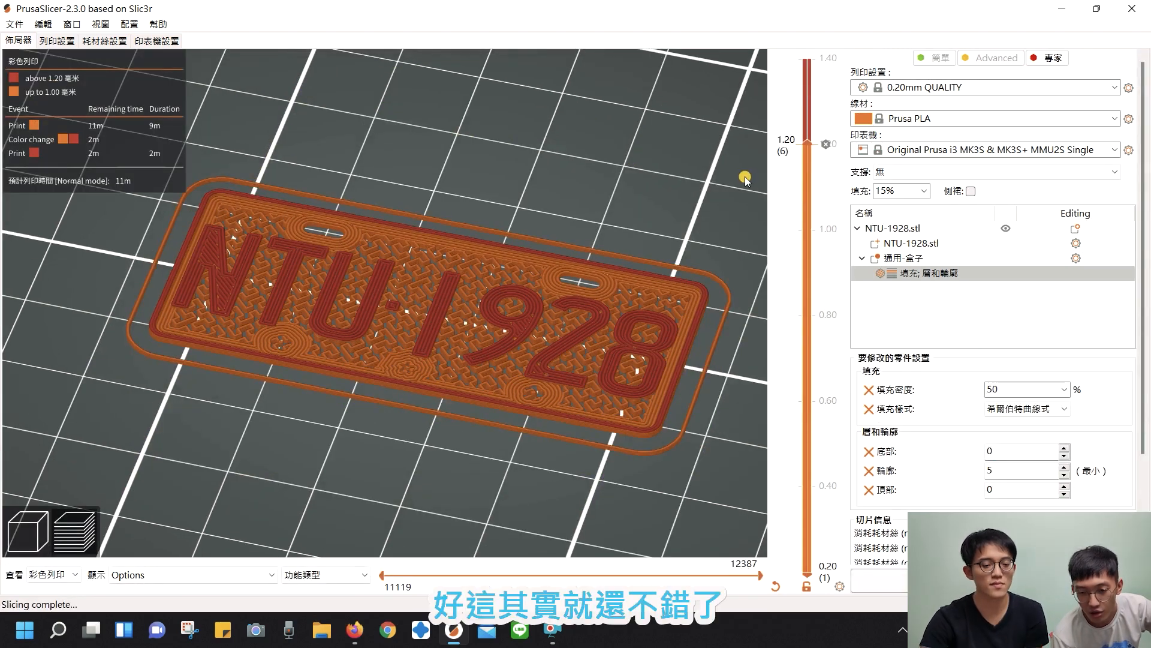
pyautogui.scroll(3, 646, 162)
pyautogui.moveTo(649, 179); pyautogui.dragTo(651, 203)
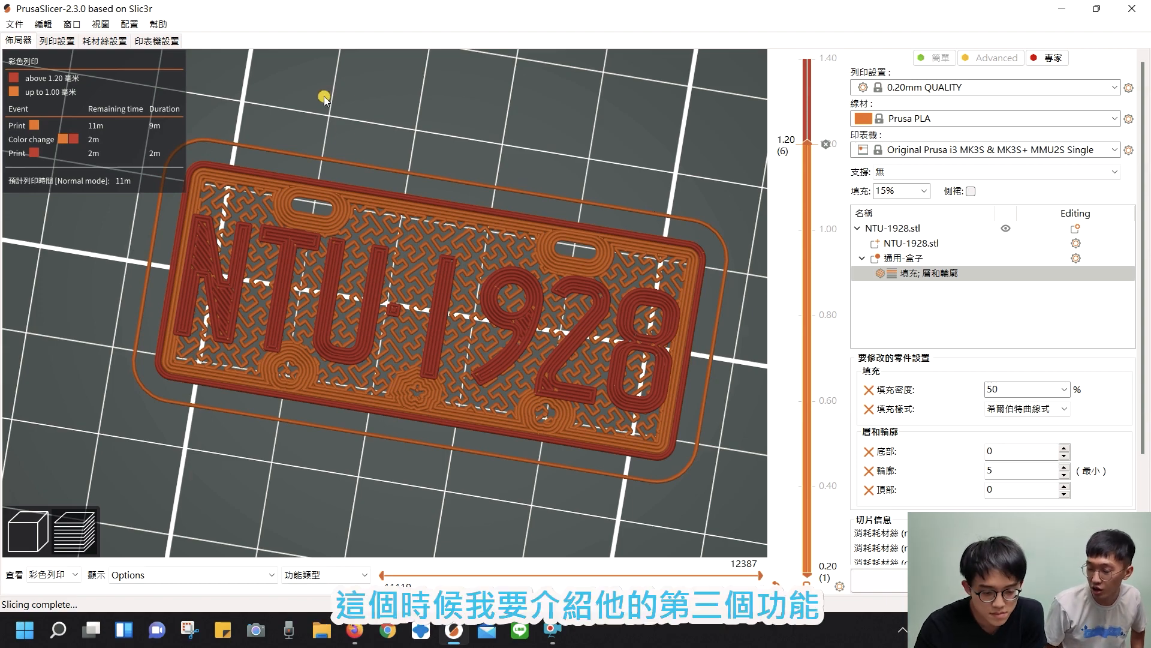
pyautogui.scroll(-2, 567, 296)
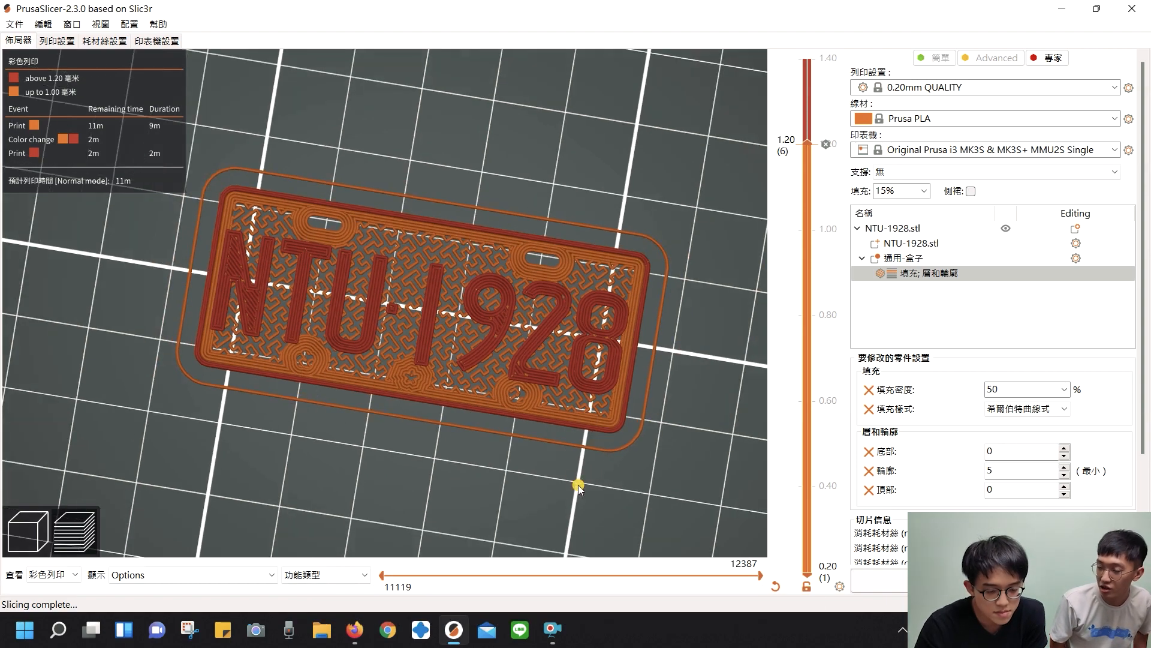
pyautogui.moveTo(578, 487); pyautogui.dragTo(565, 458)
pyautogui.scroll(5, 527, 379)
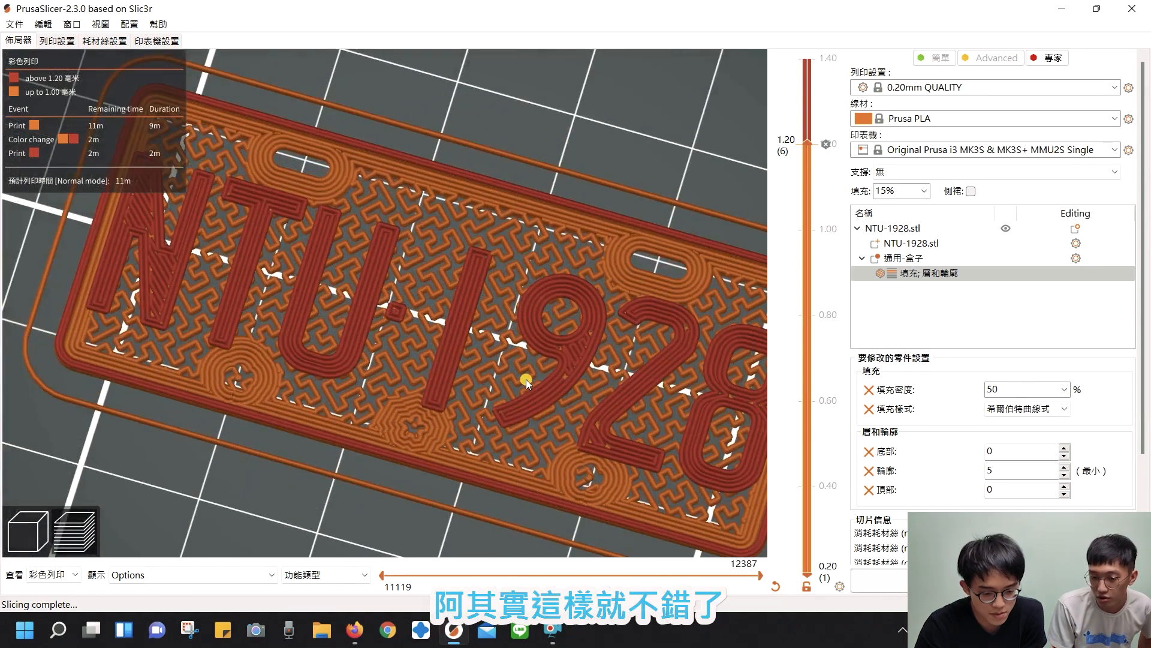
pyautogui.scroll(-5, 527, 379)
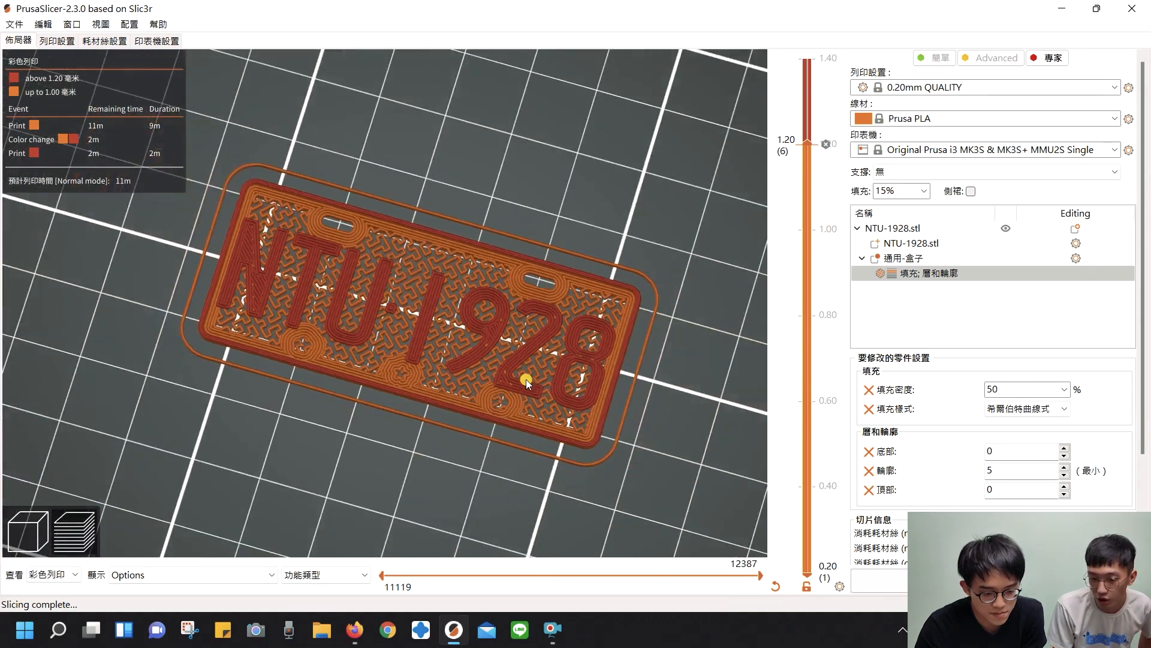
# - Return to the 3D editor and use variable layer height to add finer layers to the upper part of the plate
pyautogui.click(20, 538)
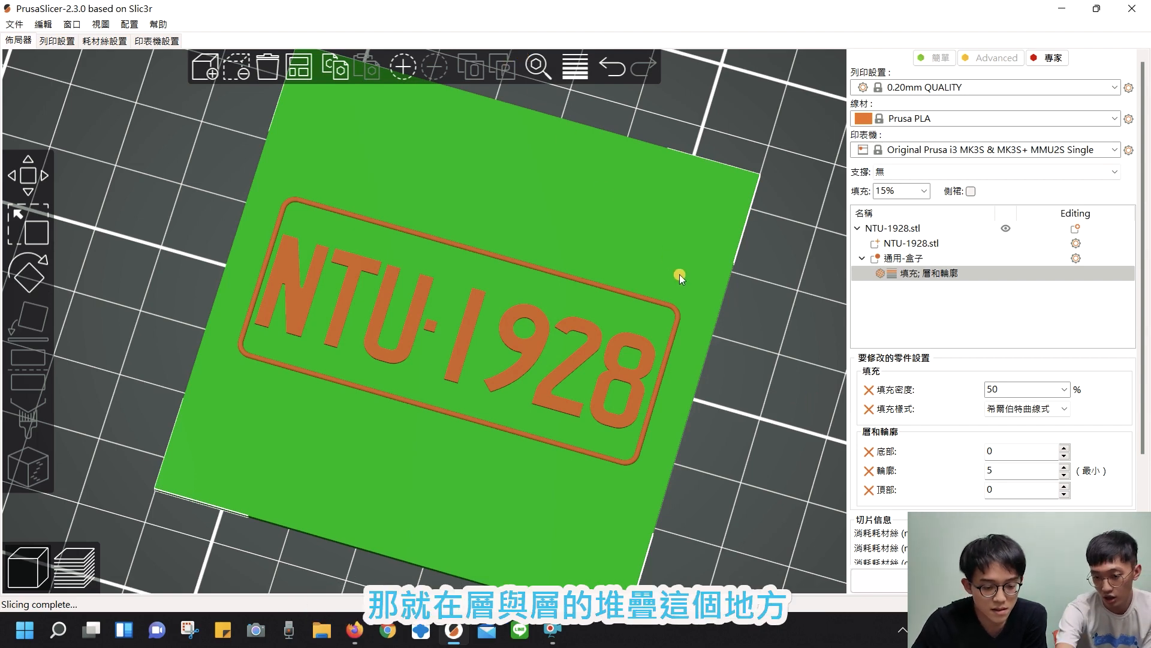
pyautogui.click(575, 67)
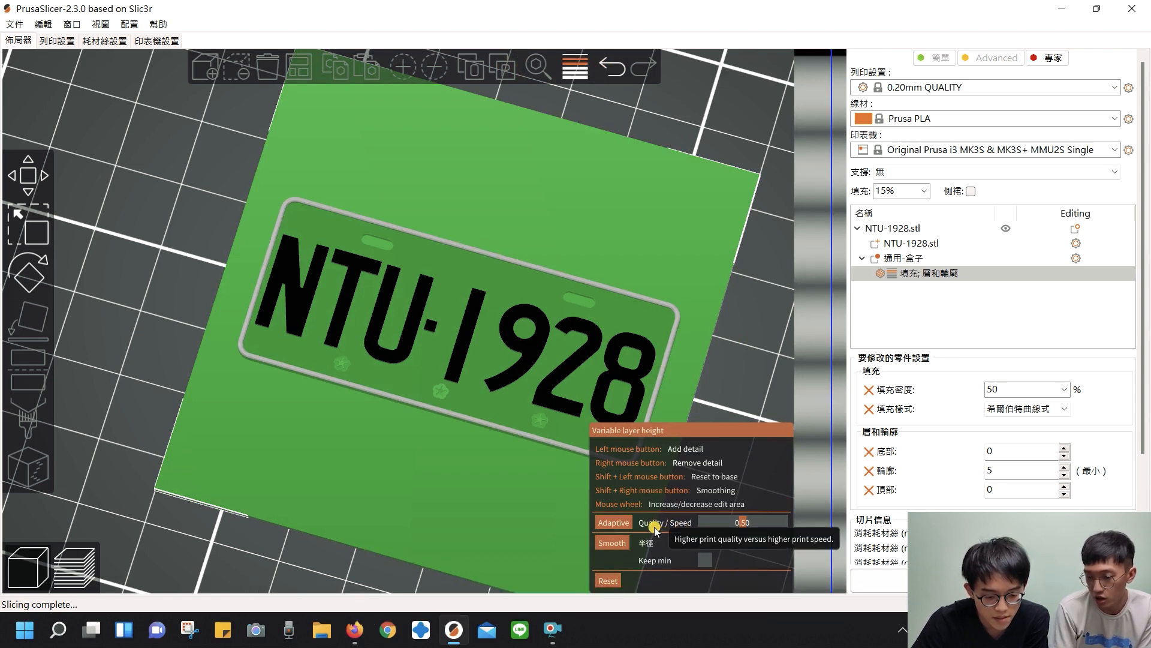
pyautogui.click(742, 525)
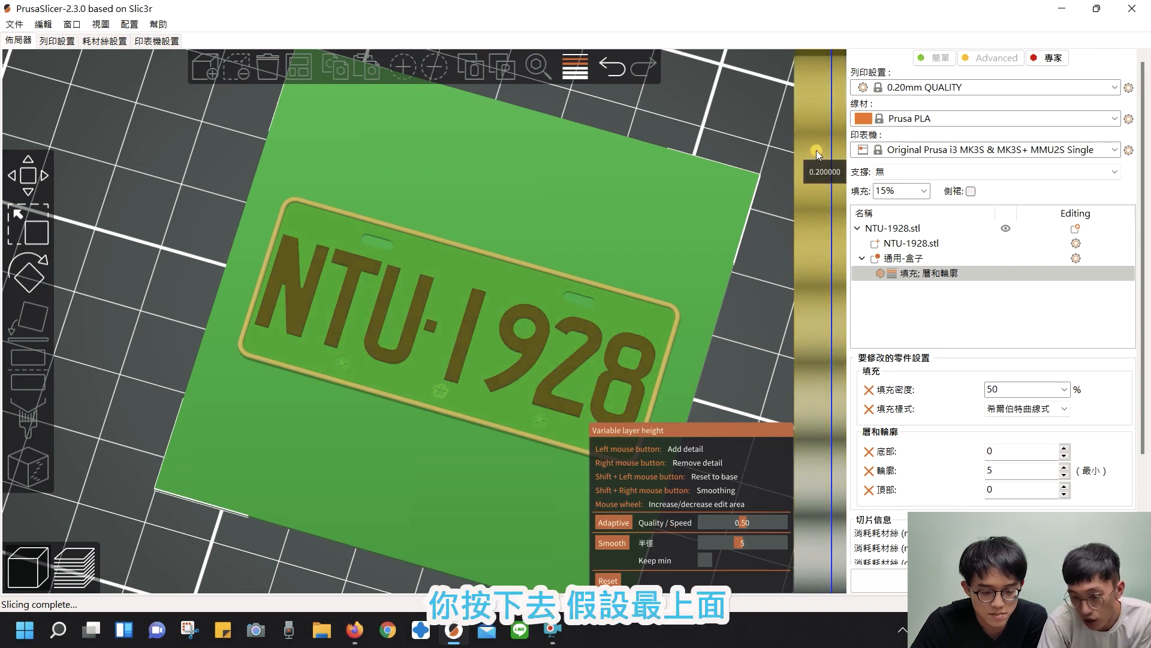
pyautogui.click(820, 58)
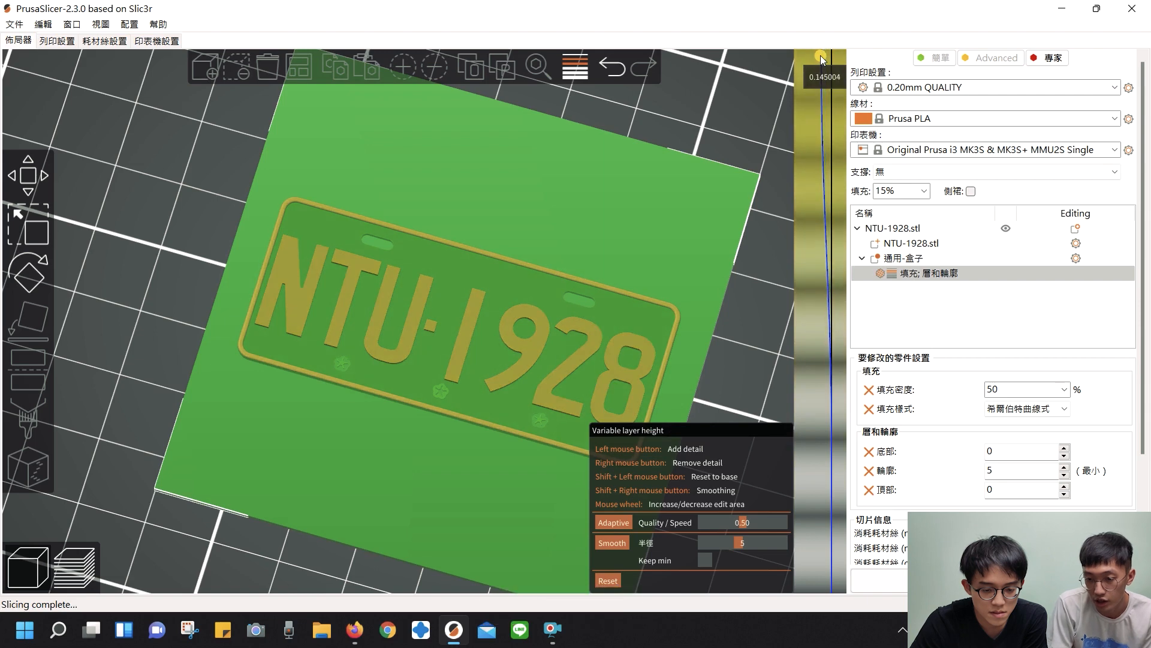
pyautogui.moveTo(821, 58); pyautogui.dragTo(830, 149)
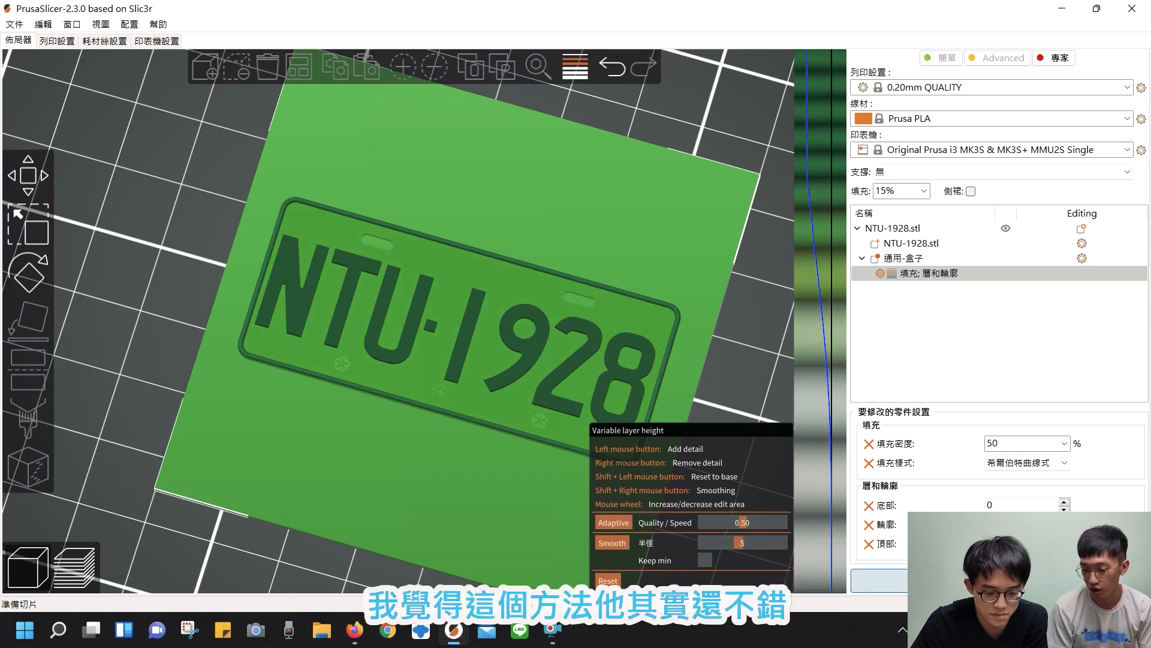
# - Slice the plate with variable layer heights and examine its layer heights from bottom to top in the preview
pyautogui.click(999, 580)
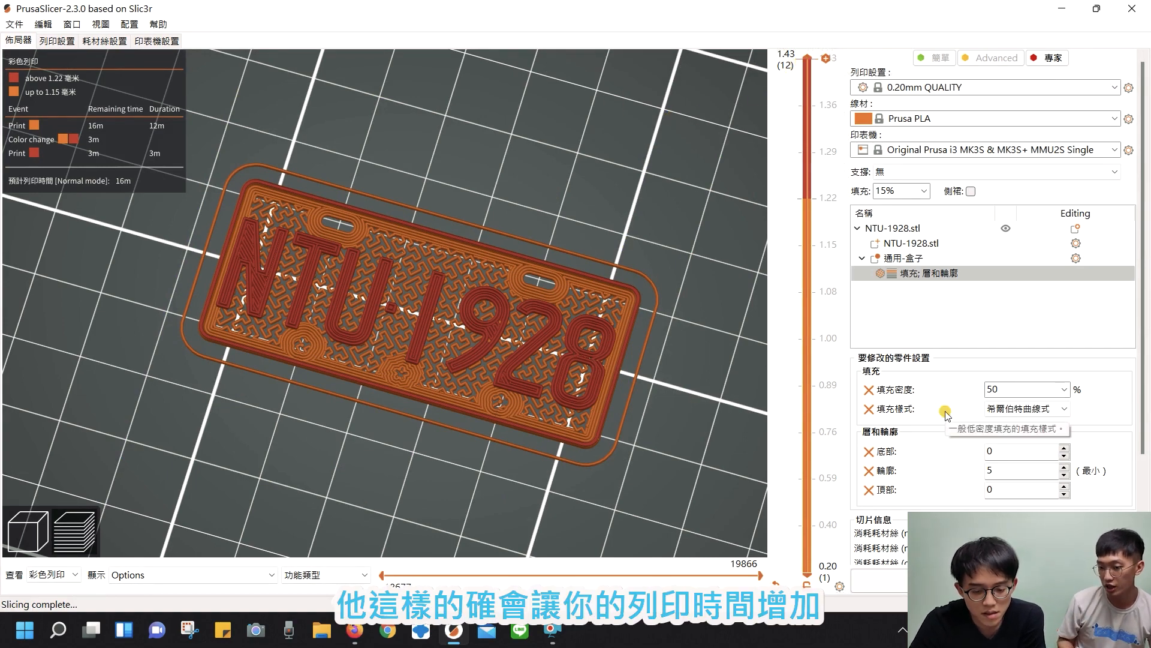
pyautogui.scroll(-3, 945, 414)
pyautogui.scroll(3, 945, 411)
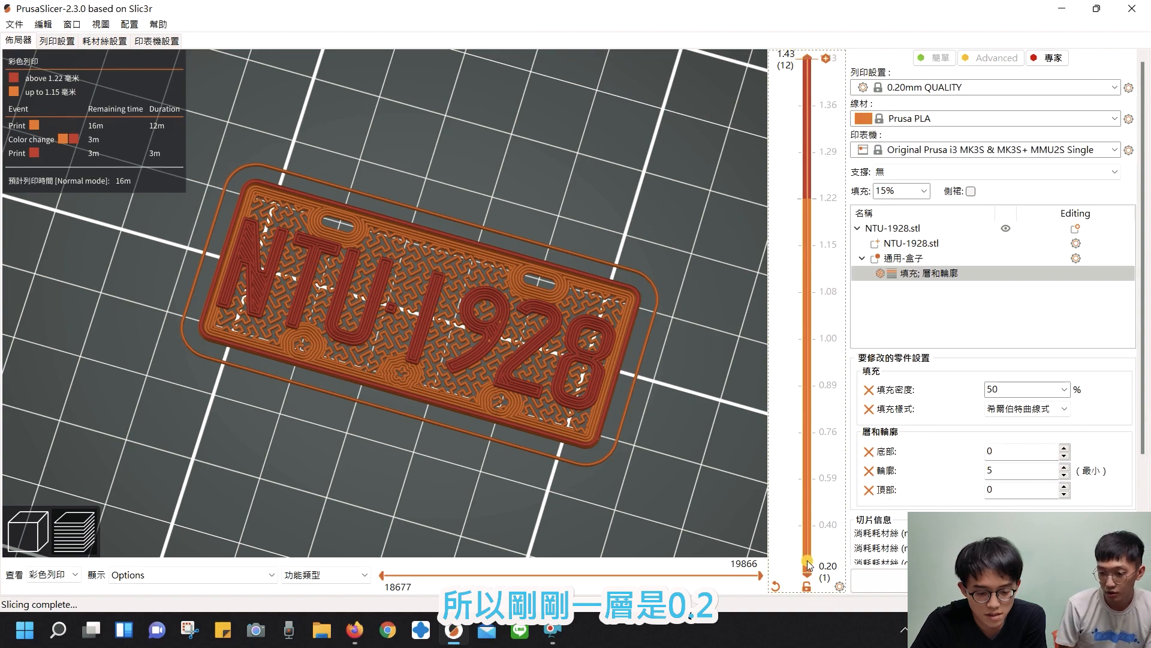
pyautogui.moveTo(810, 577); pyautogui.dragTo(818, 396)
pyautogui.moveTo(815, 357); pyautogui.dragTo(807, 294)
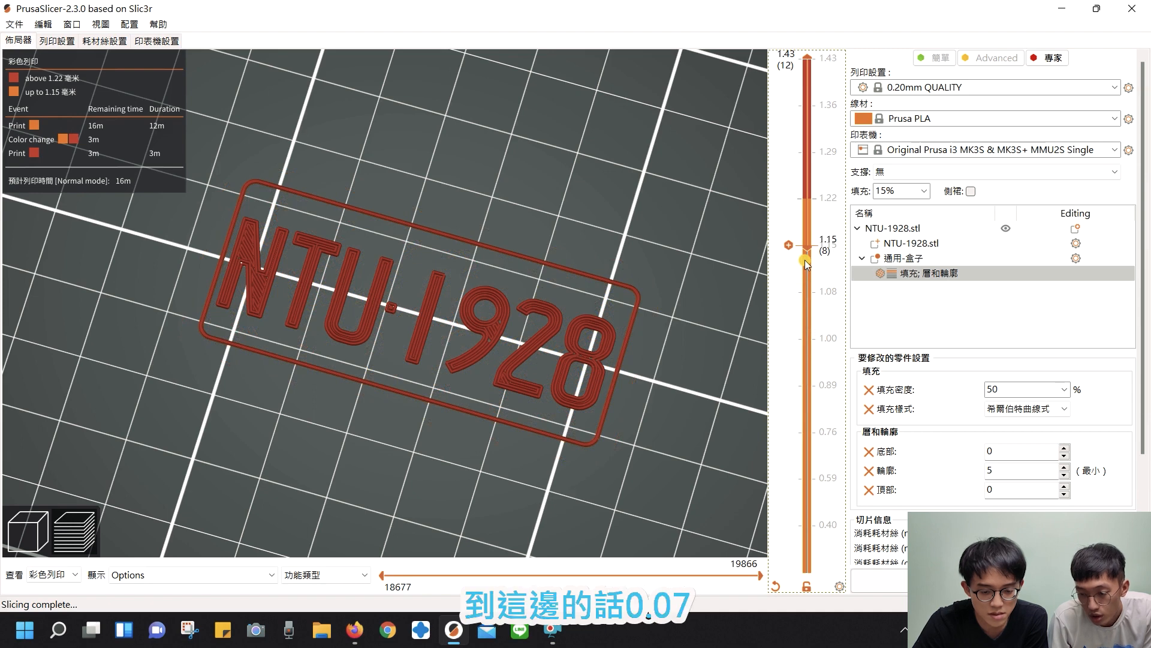
pyautogui.moveTo(805, 202); pyautogui.dragTo(837, 585)
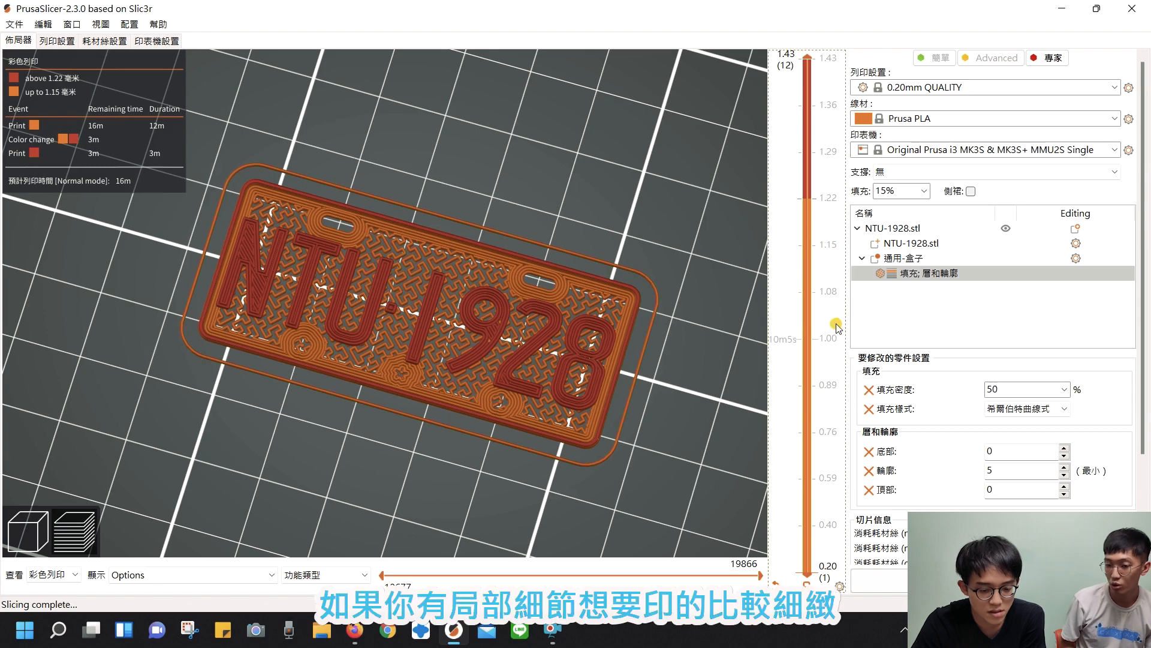
pyautogui.scroll(1, 798, 220)
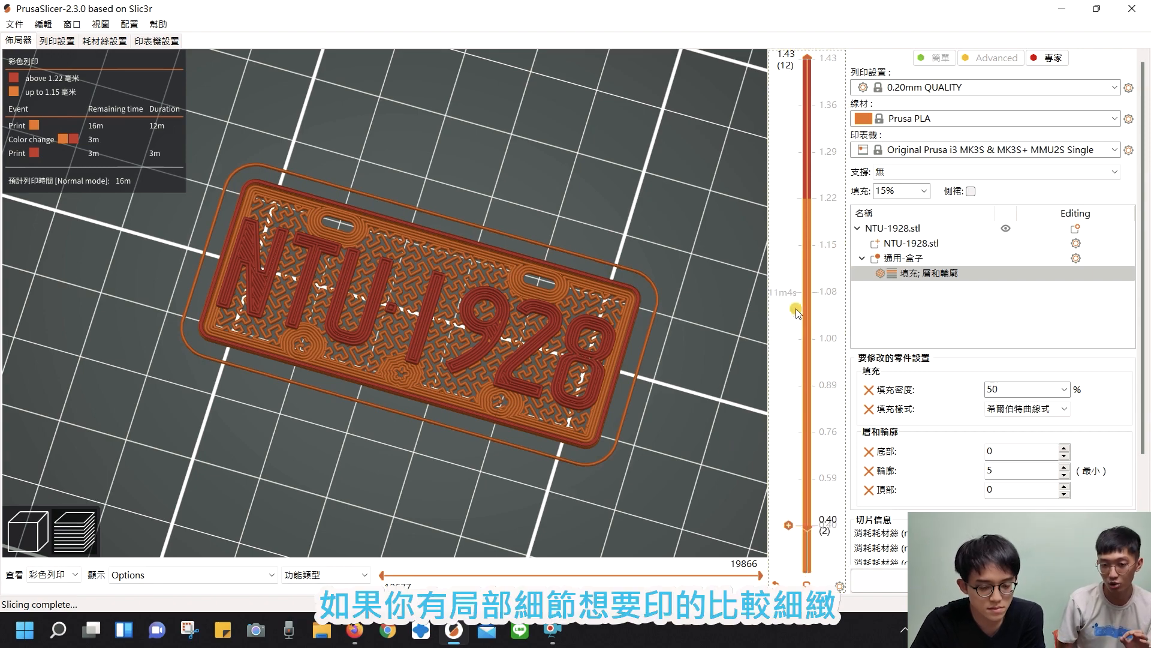
# - Return to the 3D editor, activate the Move tool and close variable layer height editing
pyautogui.click(22, 538)
pyautogui.scroll(-3, 211, 461)
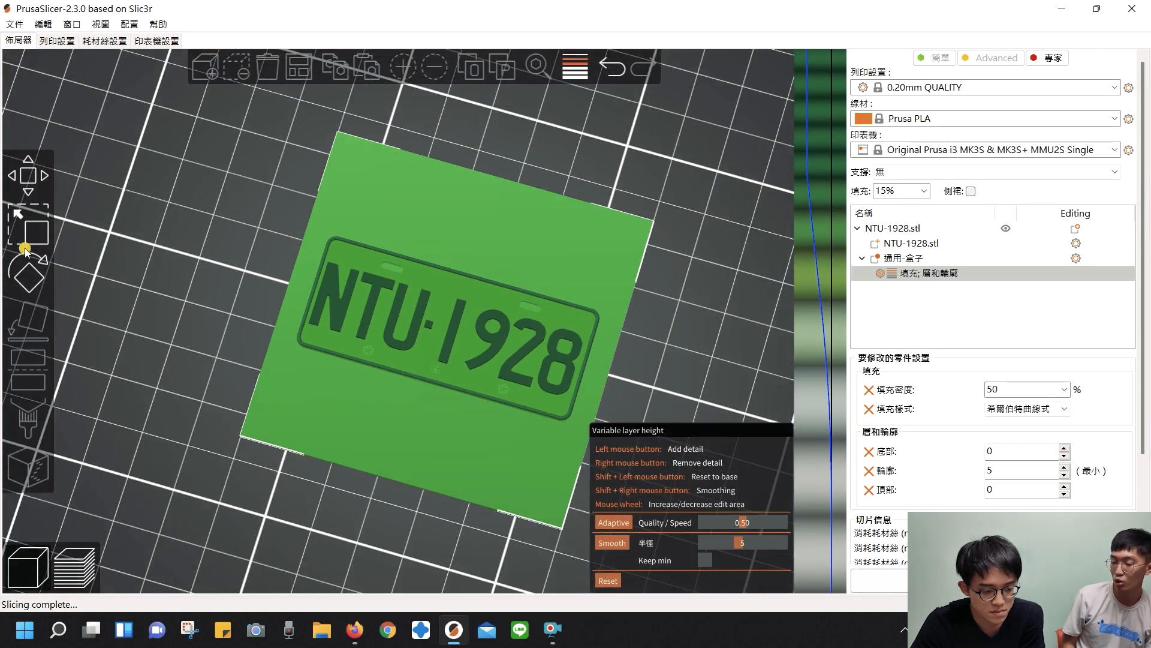
pyautogui.click(30, 187)
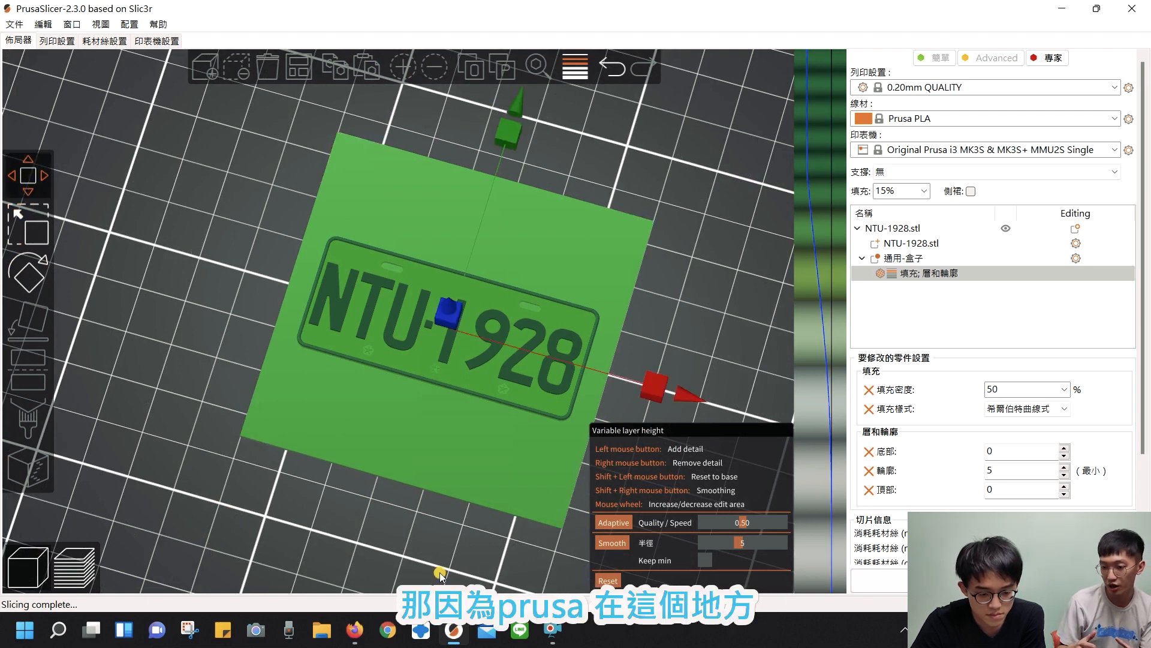
pyautogui.click(579, 75)
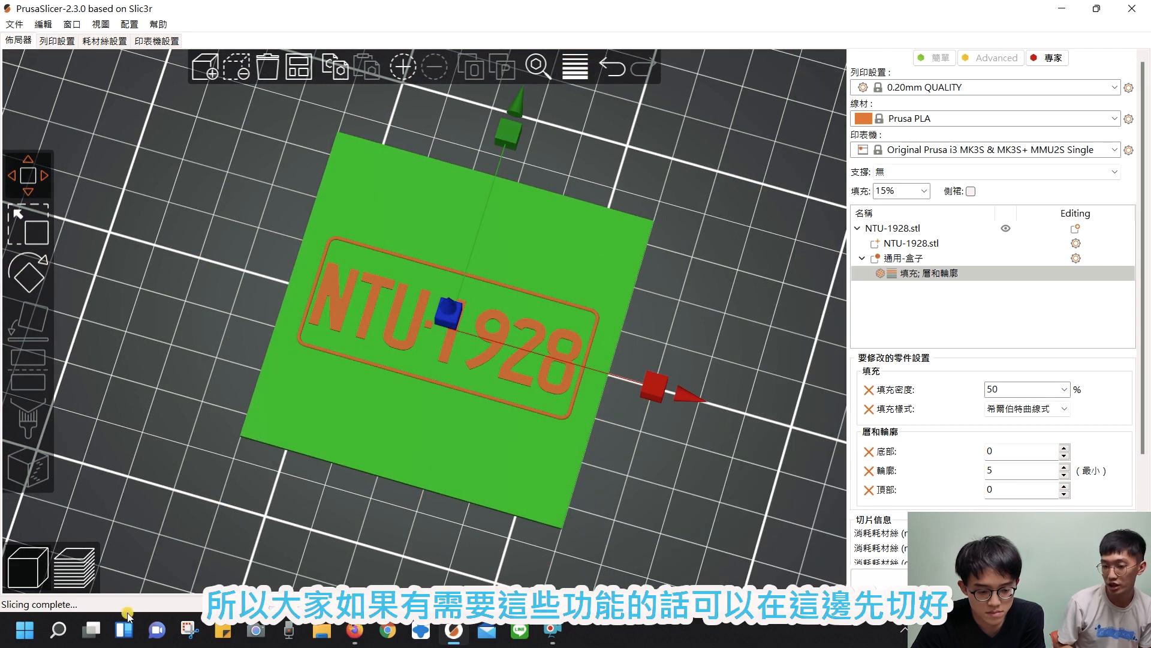
# - Call up the layers and perimeters settings of the box modifier and review which setting categories it offers
pyautogui.click(81, 576)
pyautogui.click(35, 528)
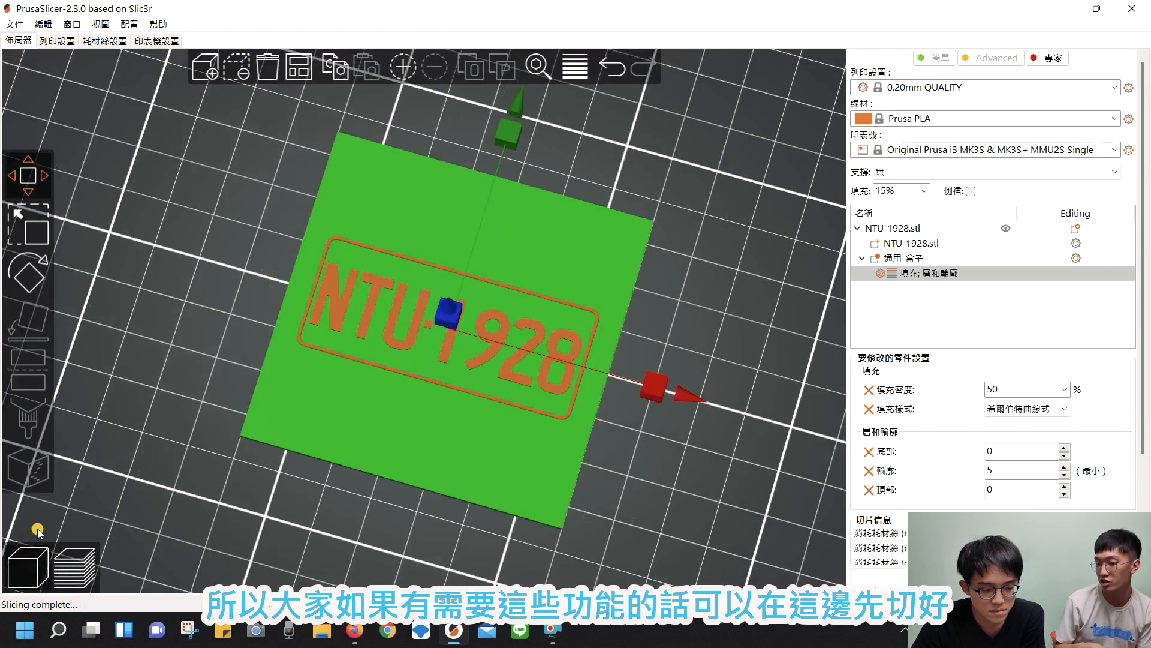
pyautogui.moveTo(283, 509); pyautogui.dragTo(287, 473)
pyautogui.rightClick(384, 377)
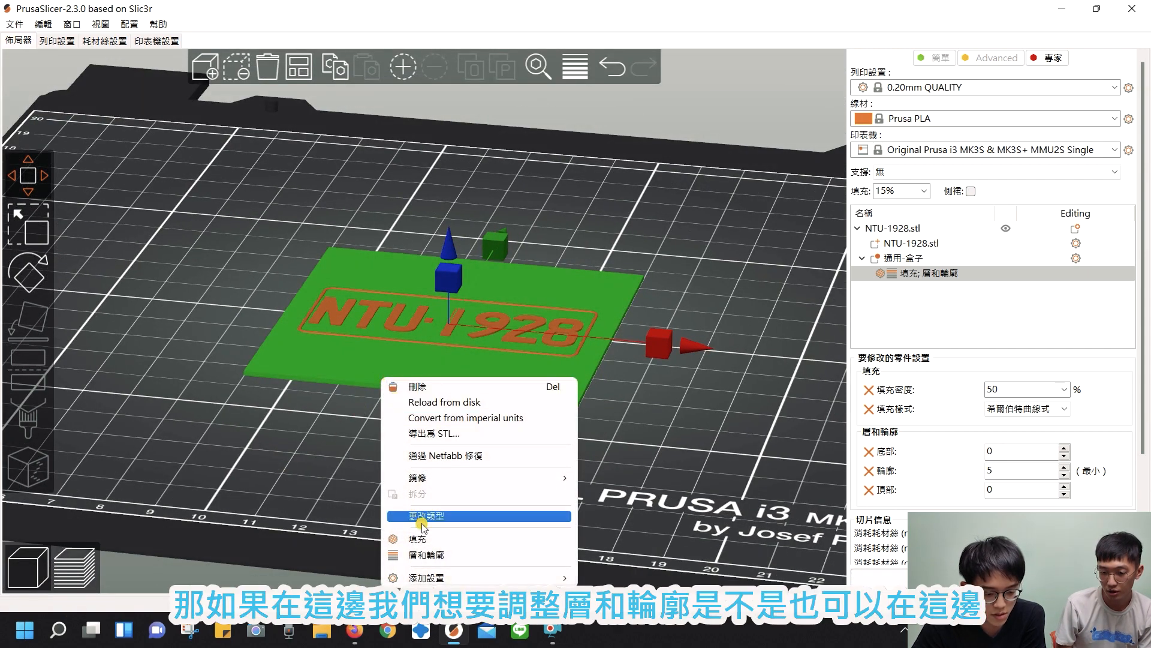
pyautogui.click(427, 555)
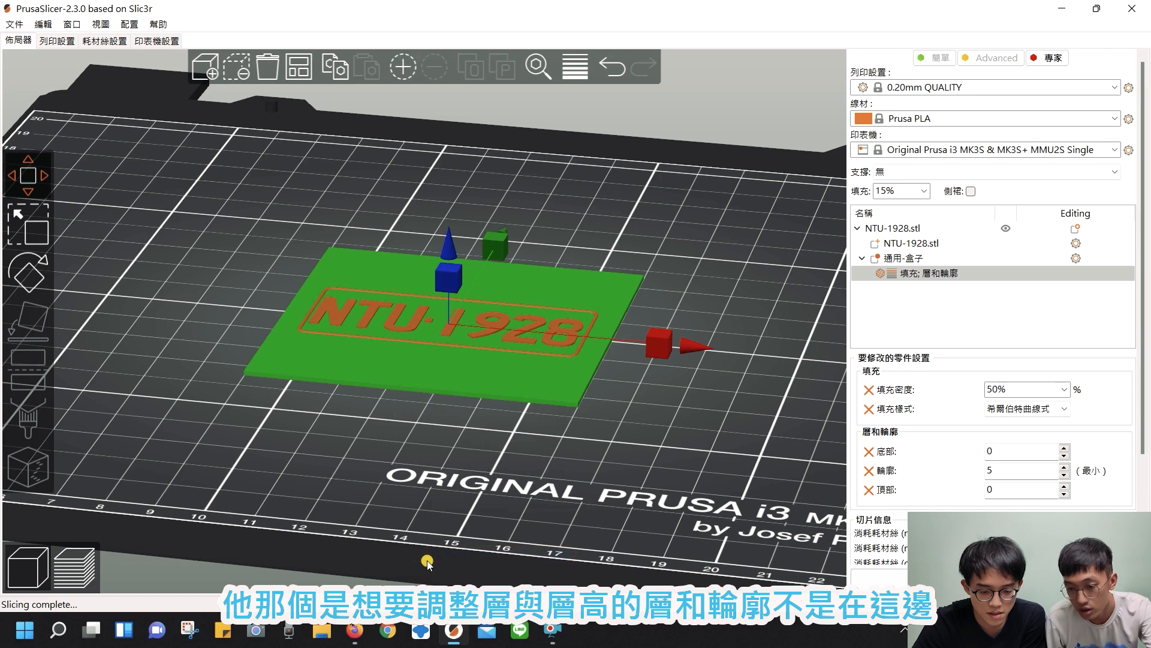
pyautogui.rightClick(486, 374)
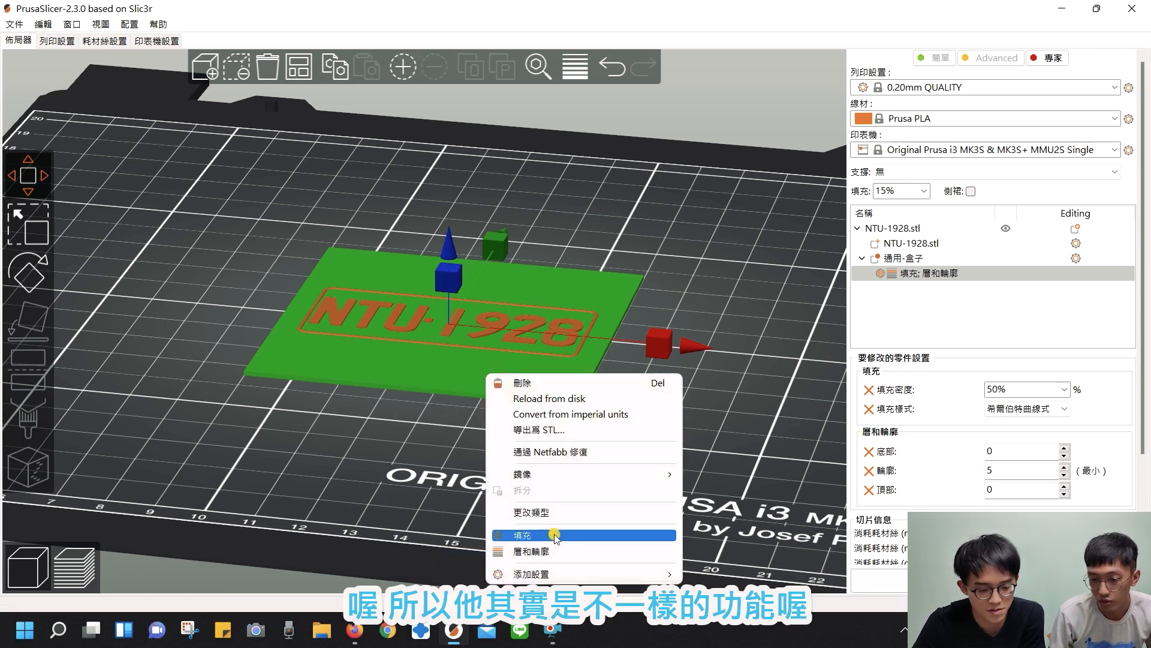
pyautogui.click(340, 512)
pyautogui.moveTo(388, 437); pyautogui.dragTo(383, 463)
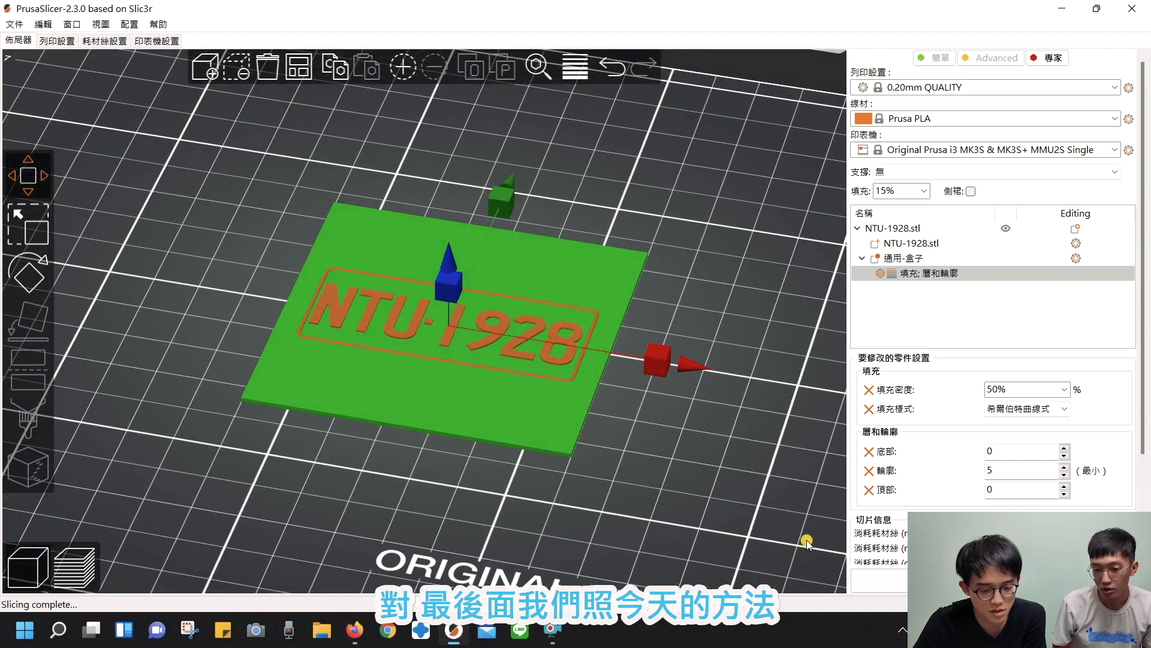
# - Open the G-code export for the sliced plate and close it without saving
pyautogui.scroll(-3, 933, 487)
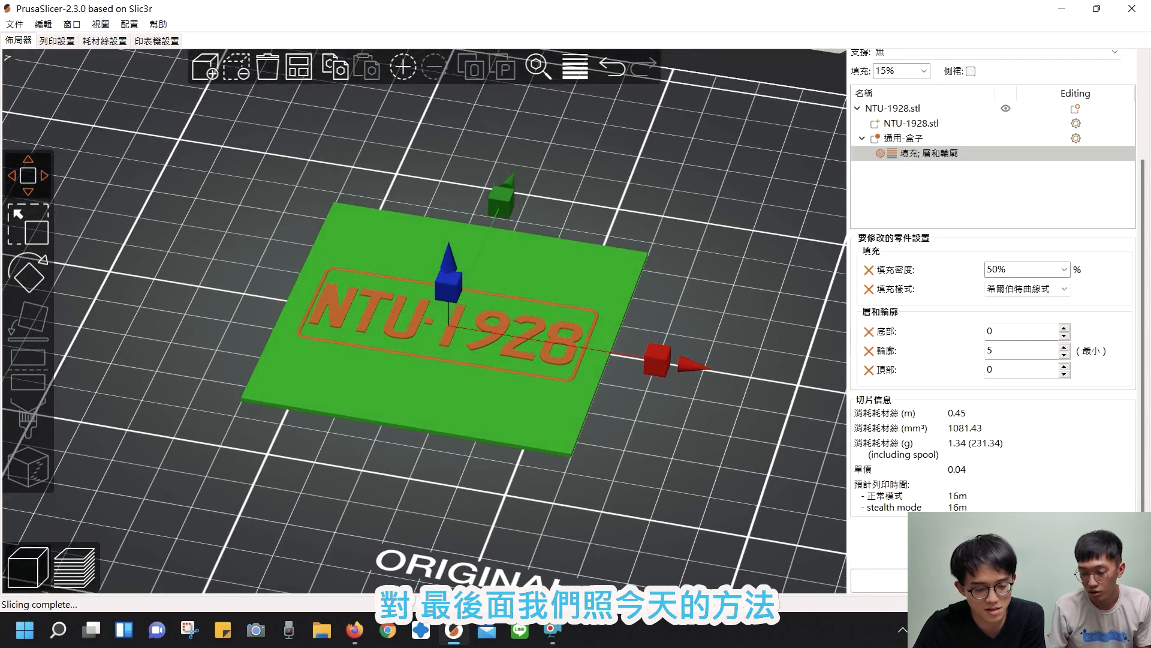
pyautogui.click(993, 580)
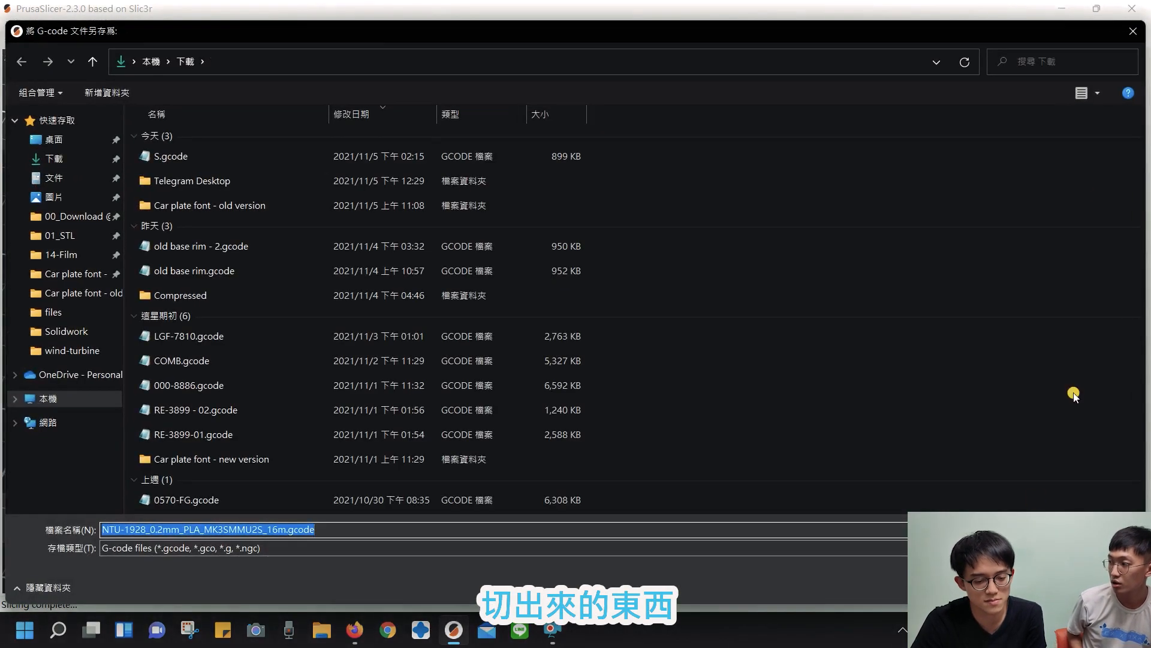
pyautogui.click(1133, 33)
# - Examine the sliced plate's color change and Hilbert curve infill in the preview, and return to the 3D editor
pyautogui.click(74, 567)
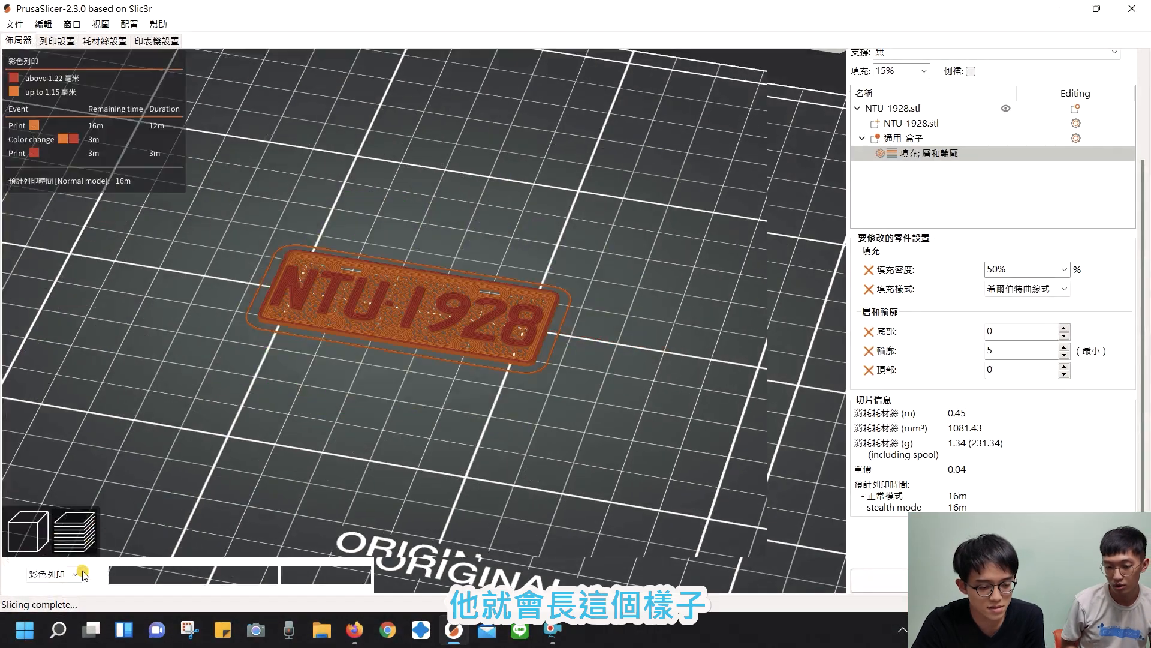
pyautogui.scroll(10, 456, 432)
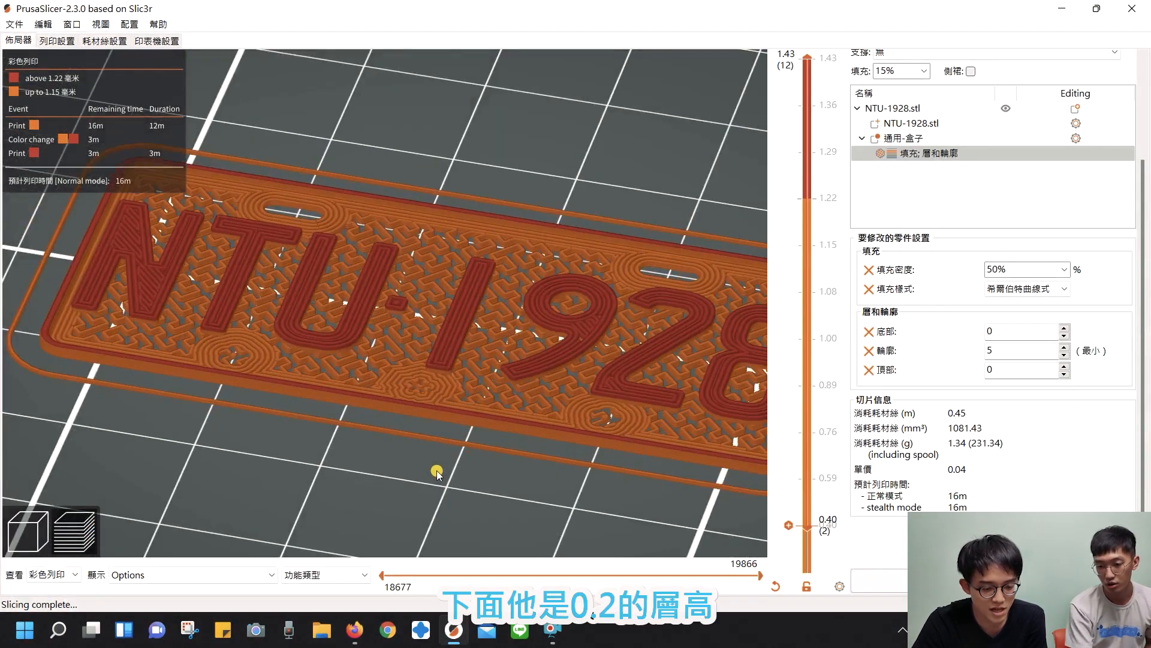
pyautogui.scroll(-6, 433, 477)
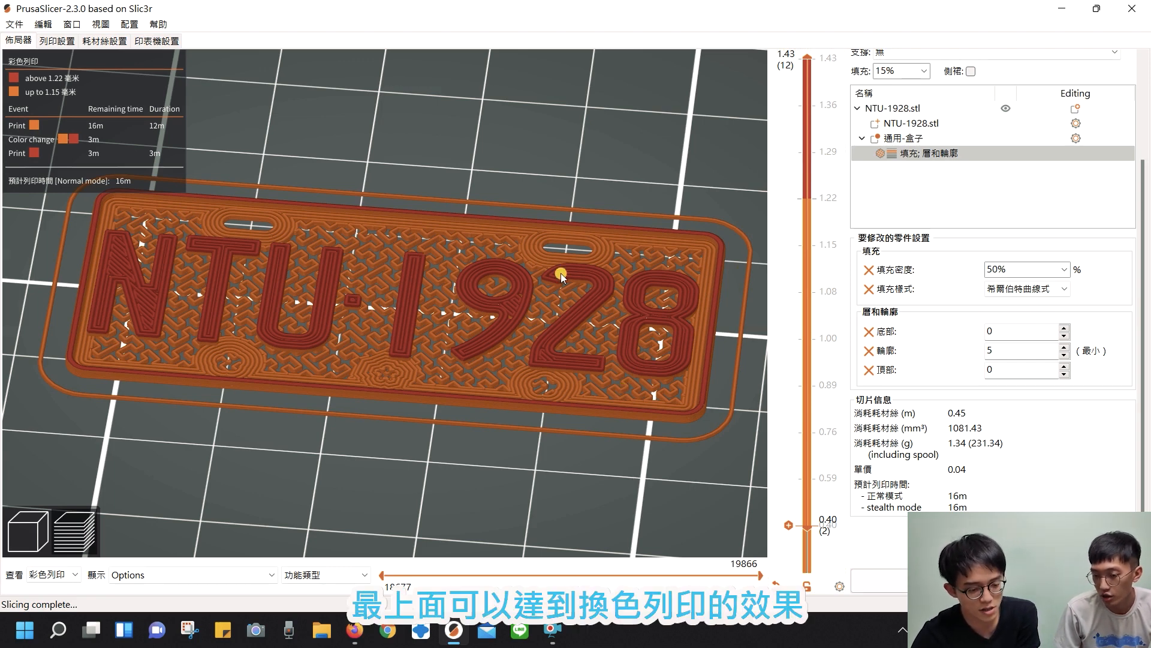
pyautogui.scroll(-2, 602, 304)
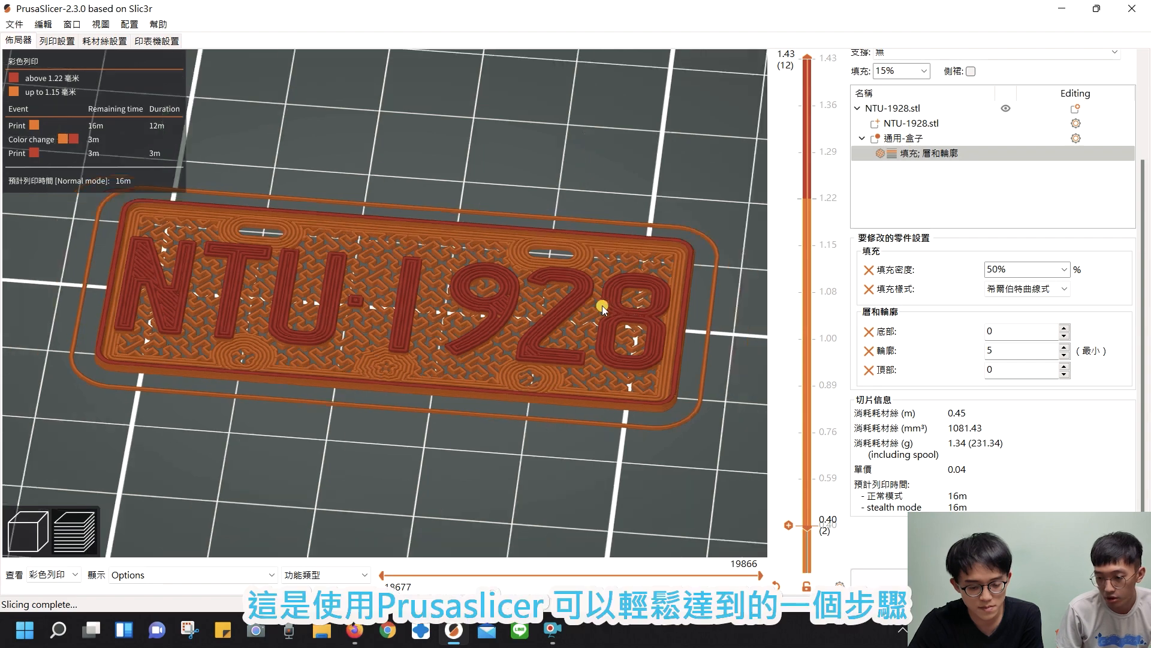
pyautogui.click(42, 521)
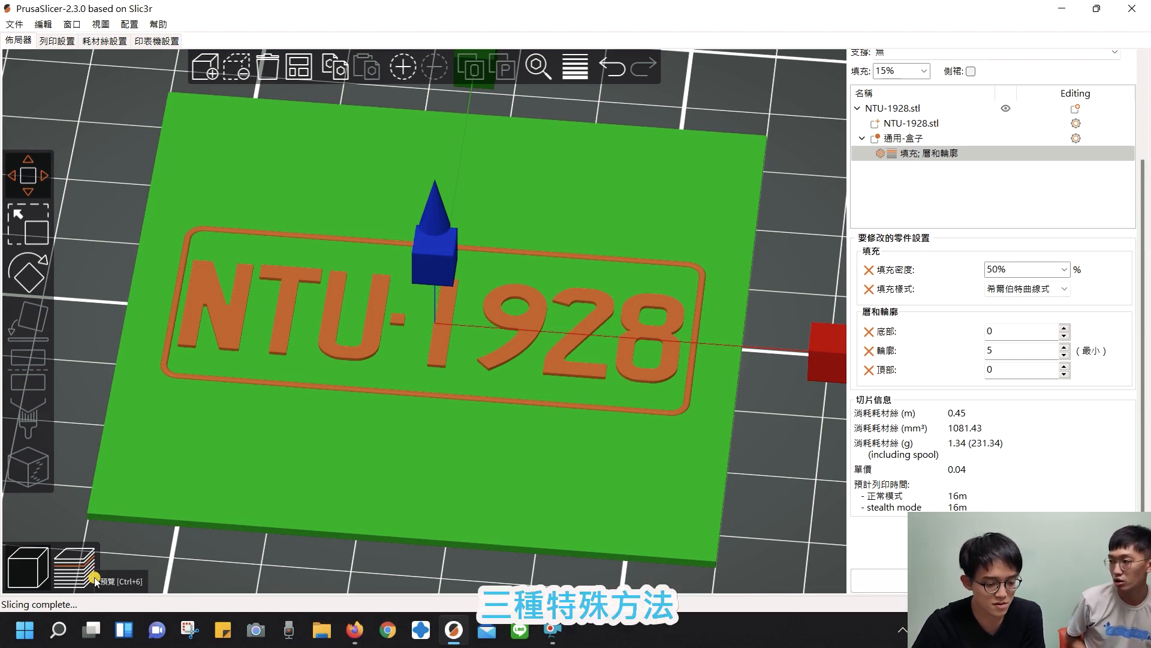
pyautogui.scroll(-3, 325, 519)
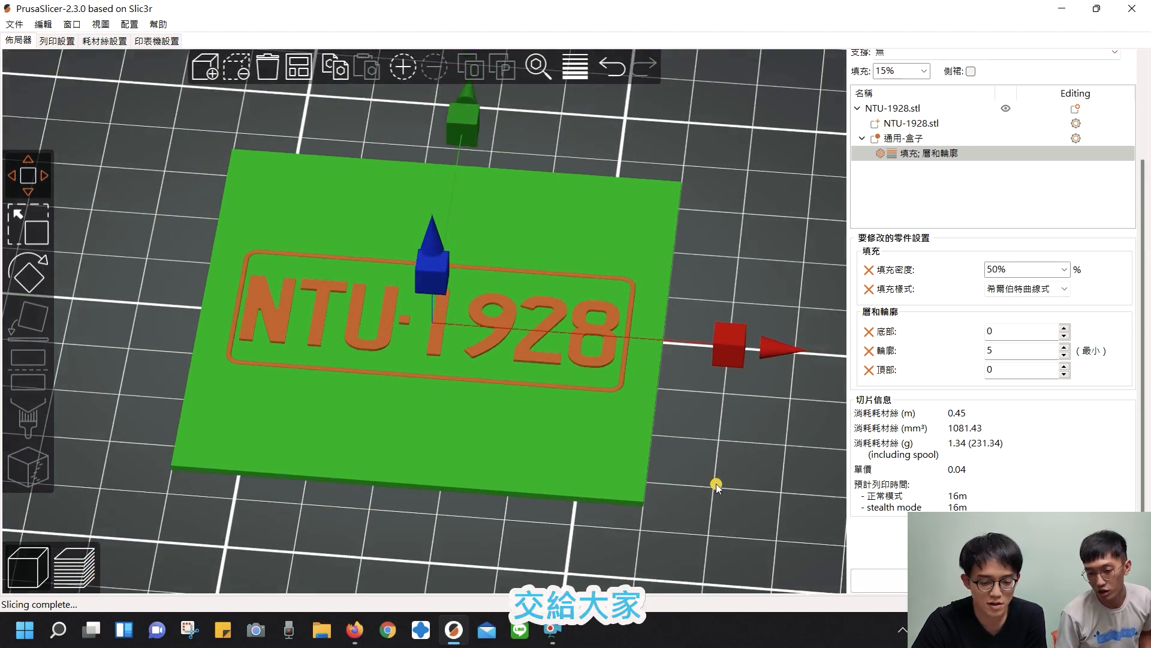
pyautogui.scroll(3, 1137, 405)
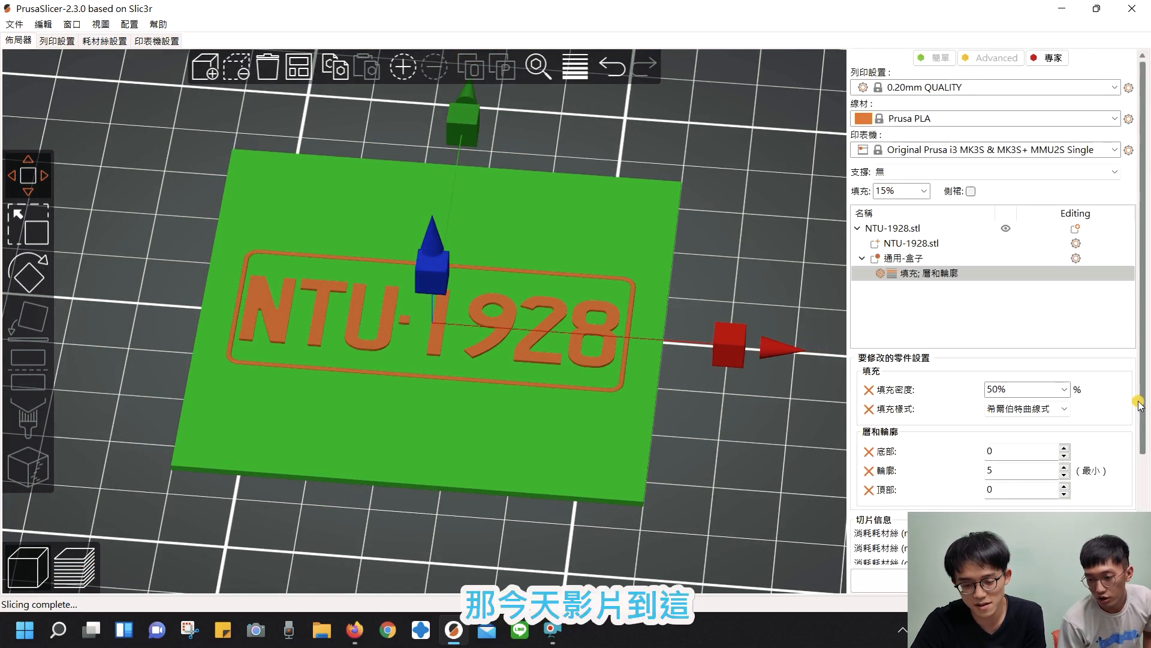